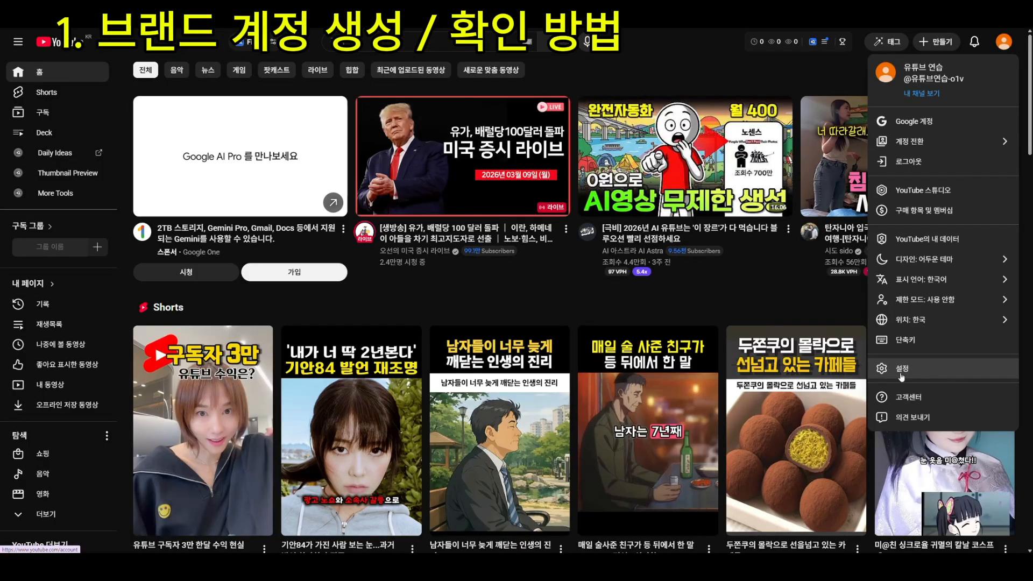
# Create a new channel named 브랜드계정 from the YouTube account settings and check its channel manager entry.
pyautogui.click(887, 437)
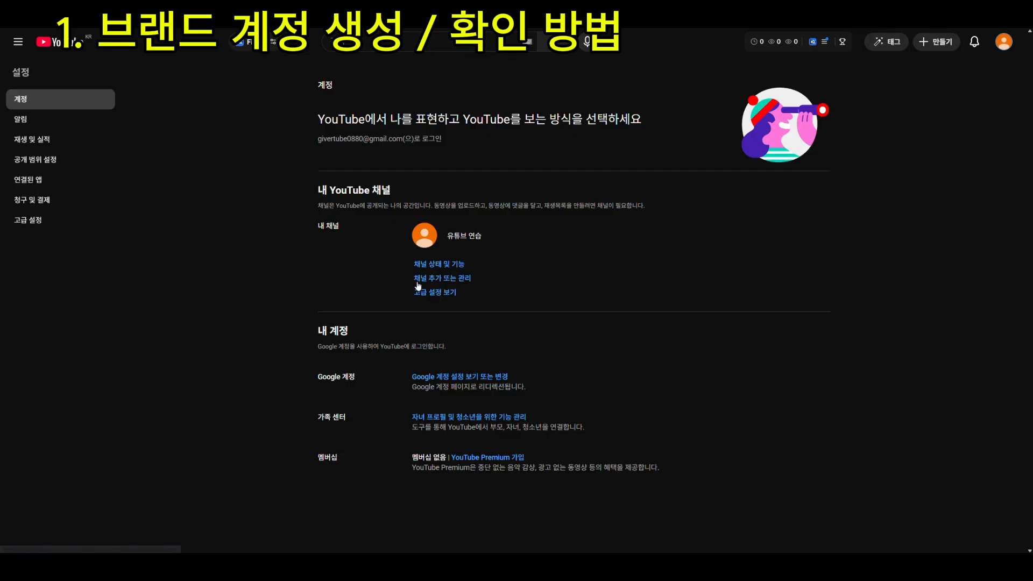
pyautogui.click(468, 284)
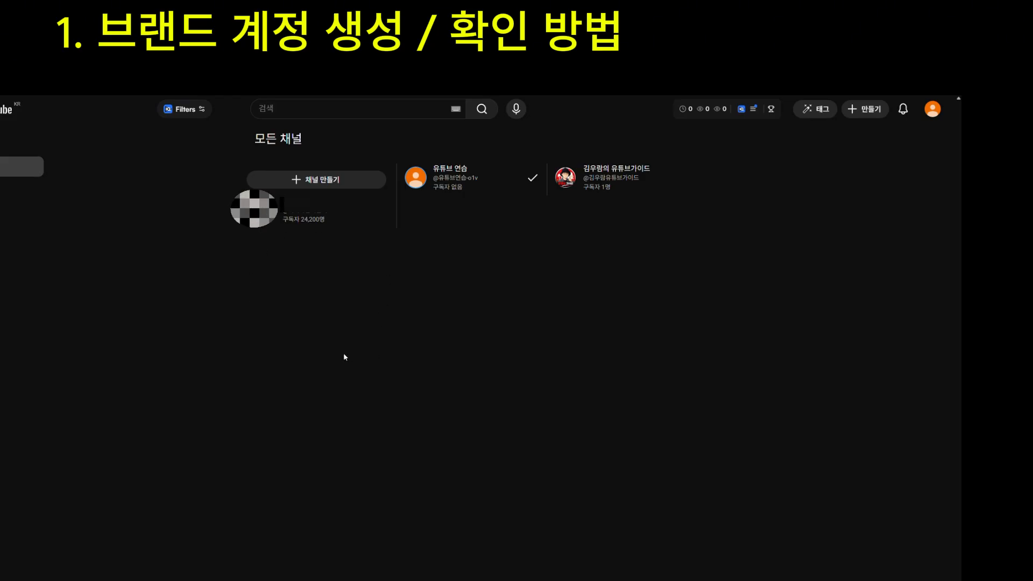
pyautogui.click(364, 182)
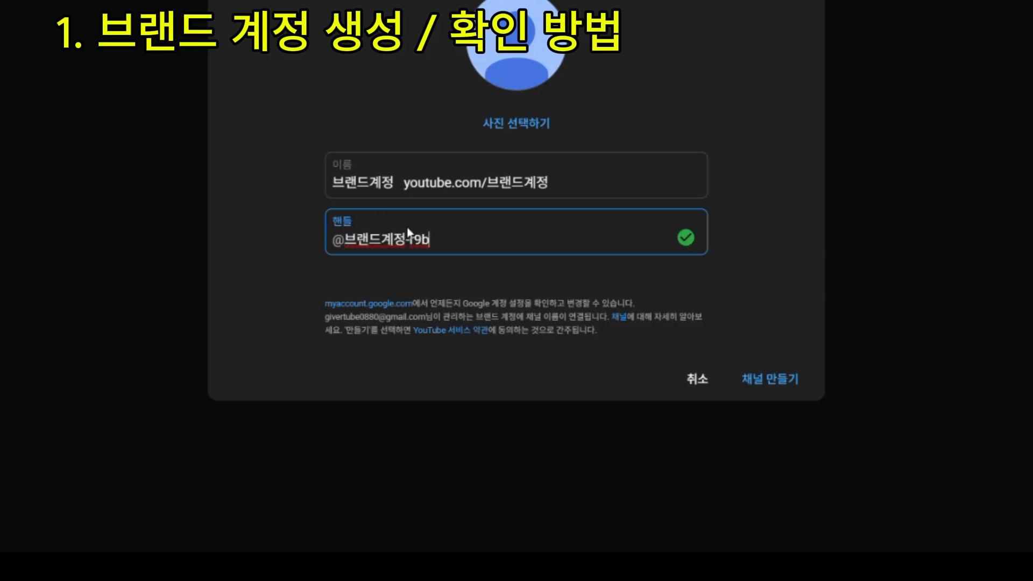
pyautogui.press('Return')
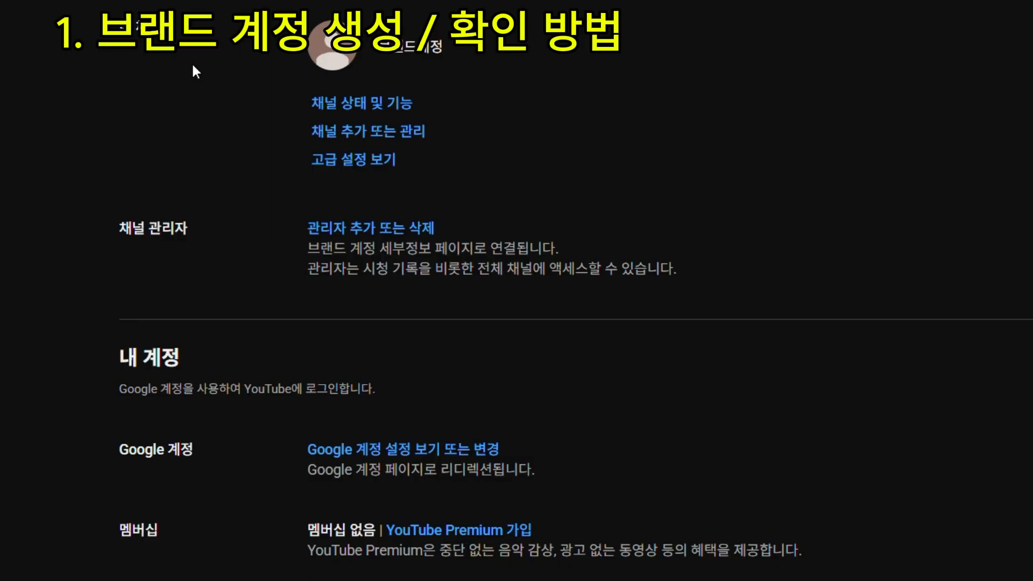
pyautogui.moveTo(119, 237); pyautogui.dragTo(438, 225)
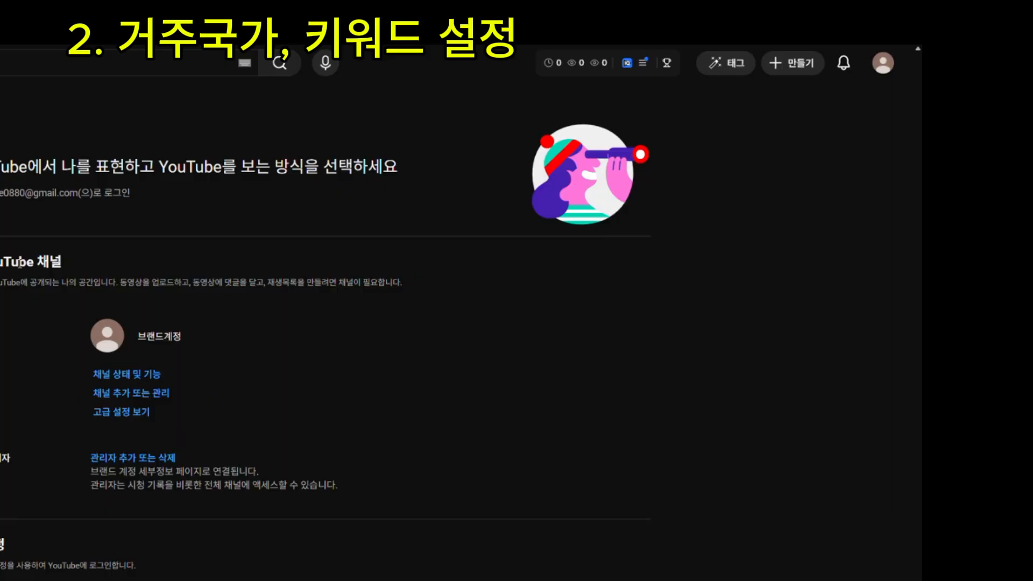
# Open the new channel's settings in YouTube Studio and set the channel's country of residence to 대한민국.
pyautogui.click(882, 67)
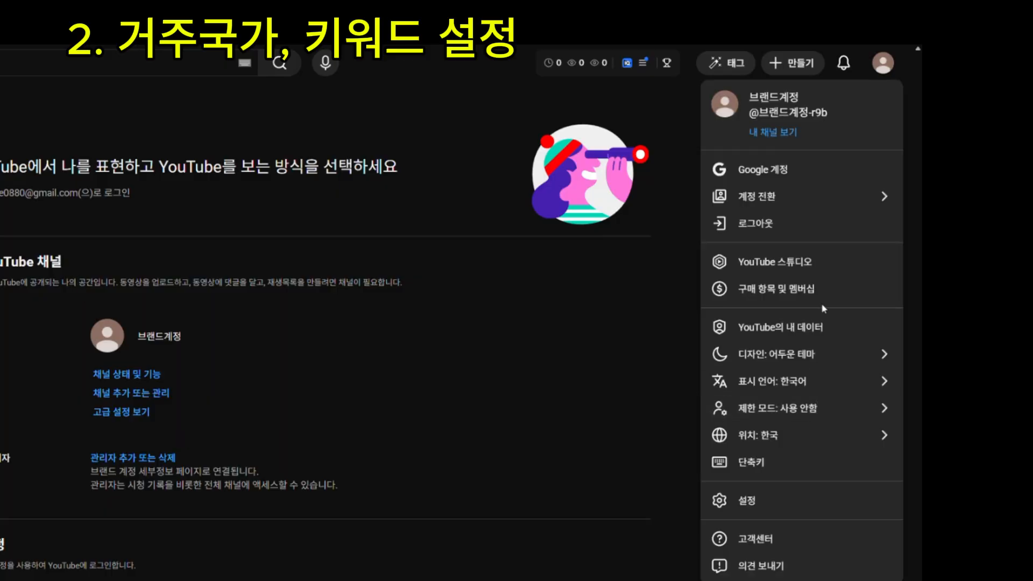
pyautogui.click(792, 269)
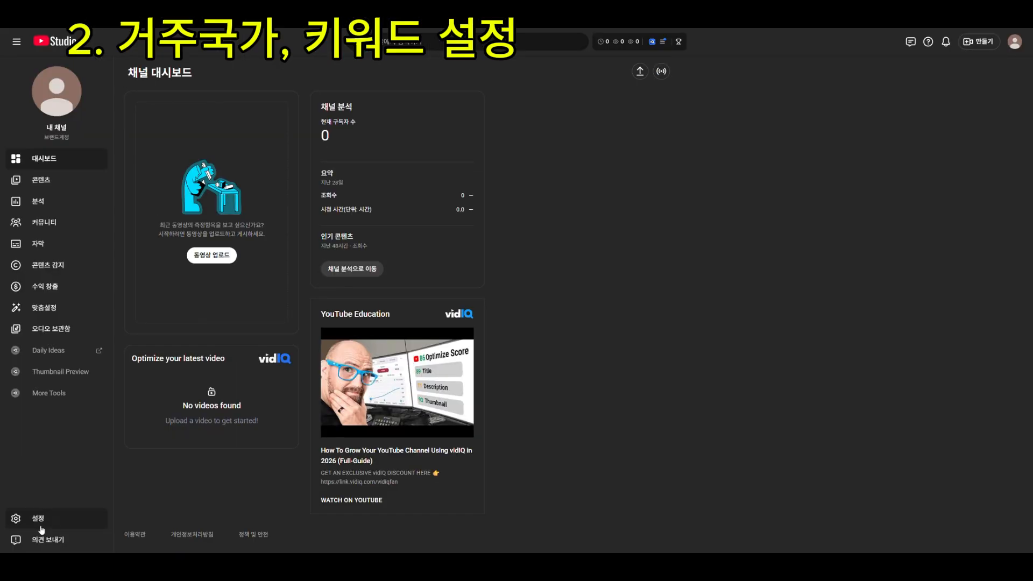
pyautogui.click(41, 526)
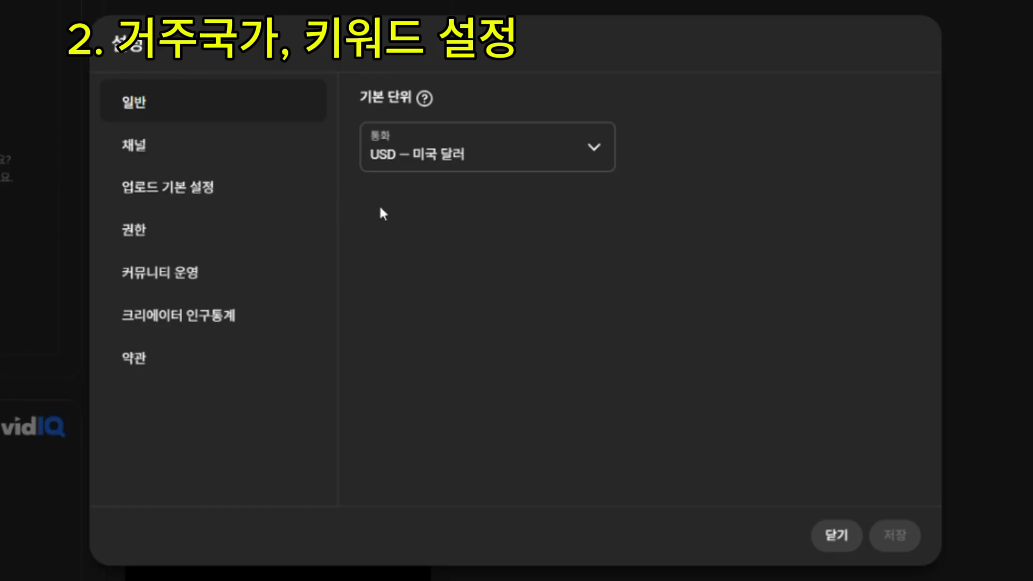
pyautogui.click(230, 136)
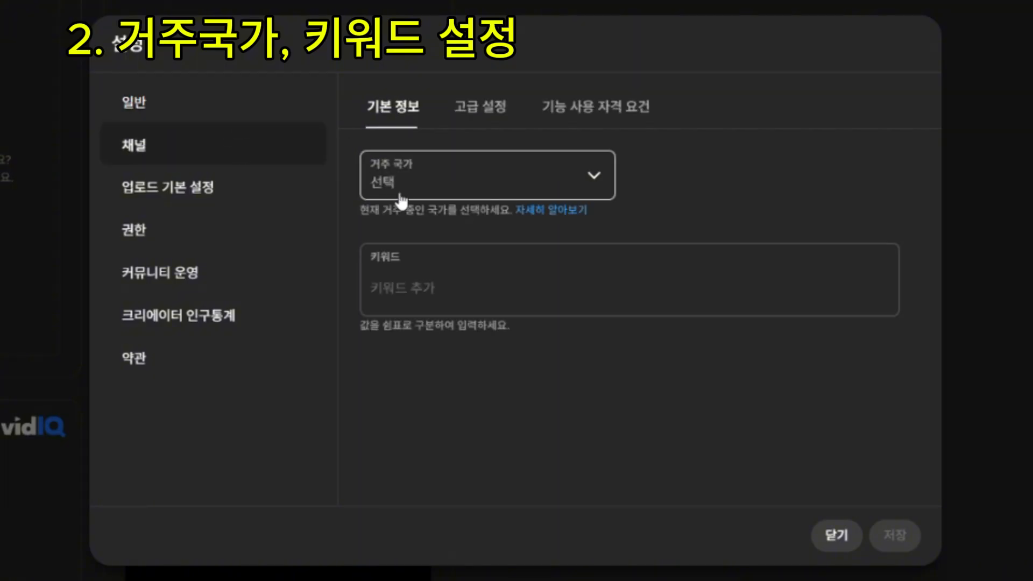
pyautogui.click(597, 187)
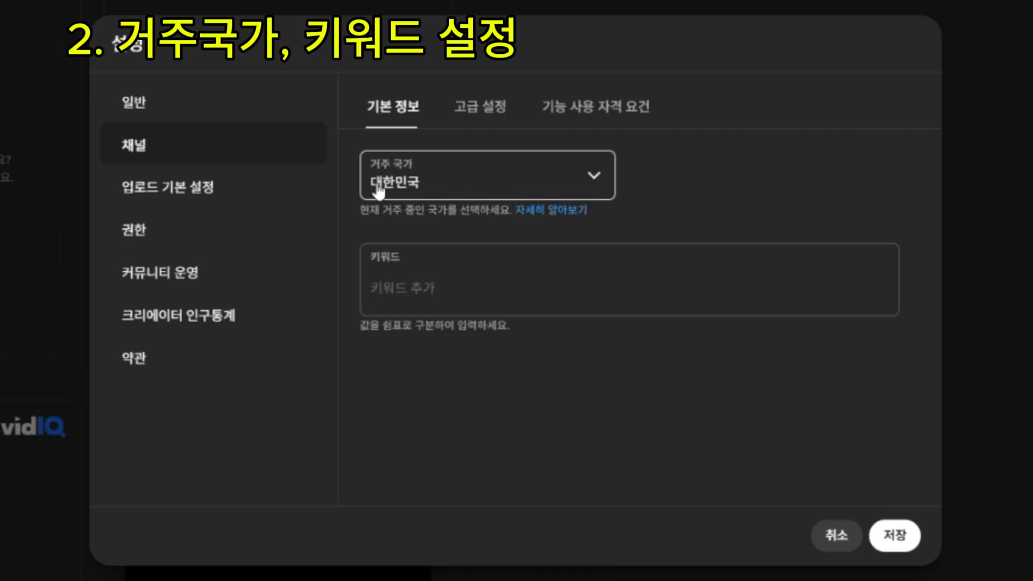
# Add the channel keywords 자취요리, 간편요리, 집밥, 내돈내산, 식재료, 재료손질, 에어프라이기, 한식, 일식, 중식, 양식.
pyautogui.click(445, 302)
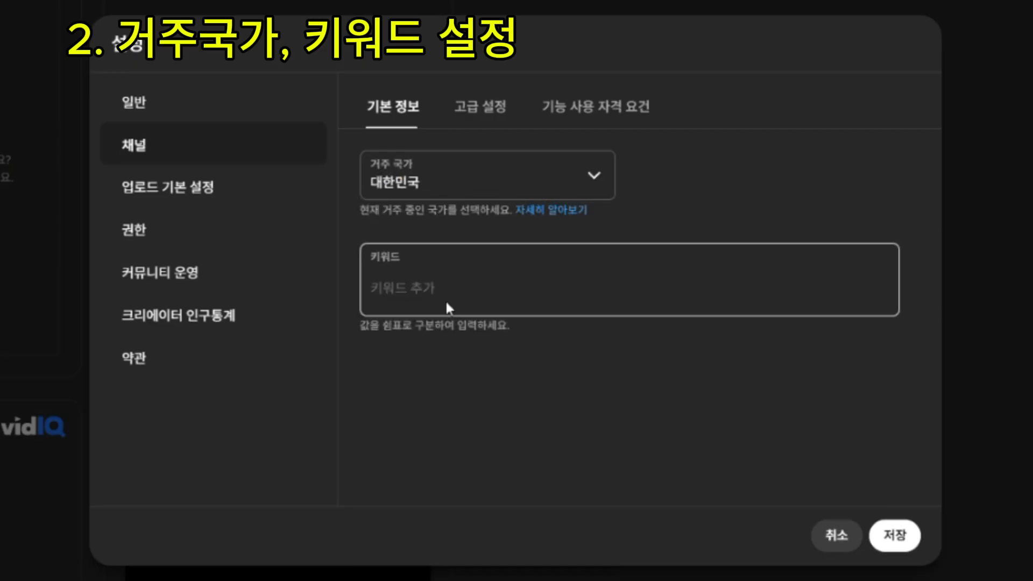
pyautogui.click(471, 250)
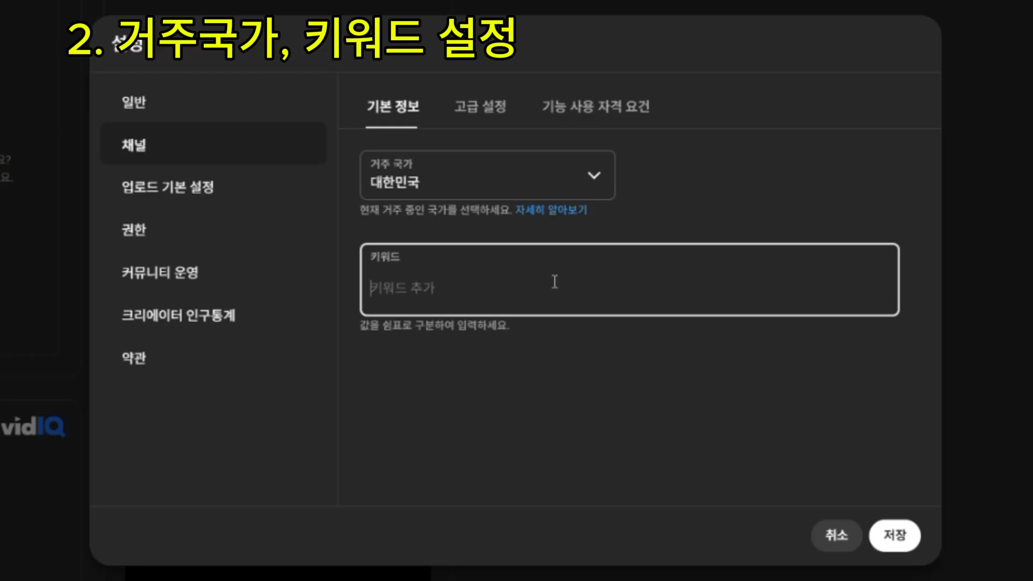
pyautogui.write('자취요리,간편요리,집밥,내돈내산,식재료,재료손질,에어프라이기,한식,일식,중식,양식')
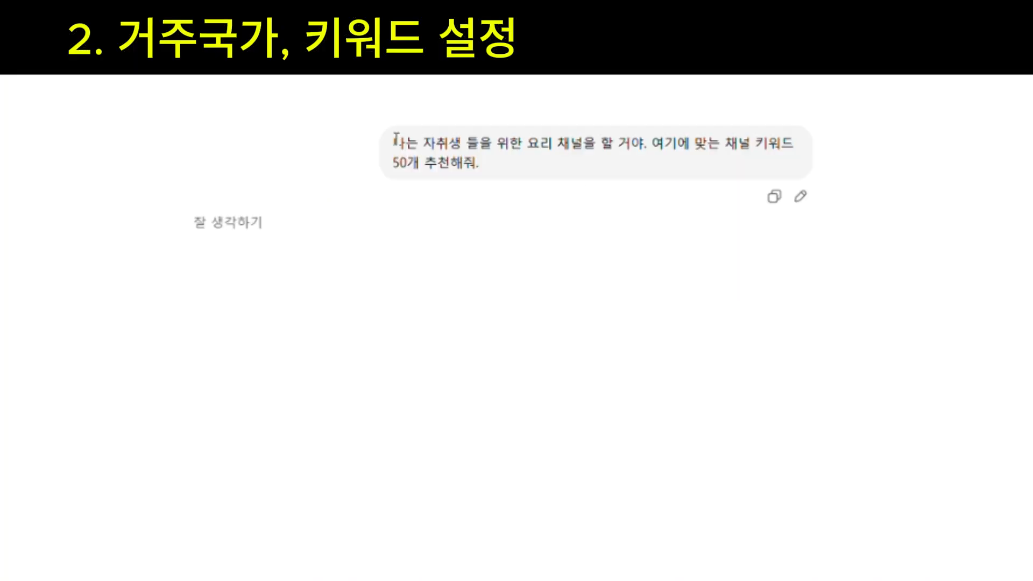
# Examine the AI chat prompt requesting 50 keywords for a cooking channel aimed at people living alone.
pyautogui.moveTo(396, 139); pyautogui.dragTo(618, 162)
pyautogui.click(601, 209)
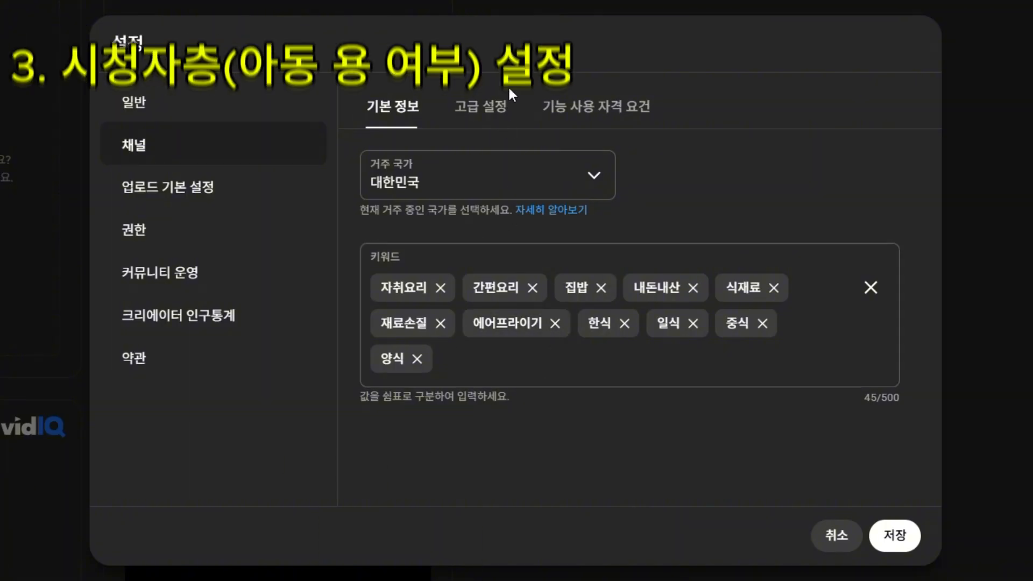
# Set the channel's audience in the advanced channel settings to not made for kids (아니요, 이 채널을 아동용으로 설정하지 않겠습니다).
pyautogui.click(490, 105)
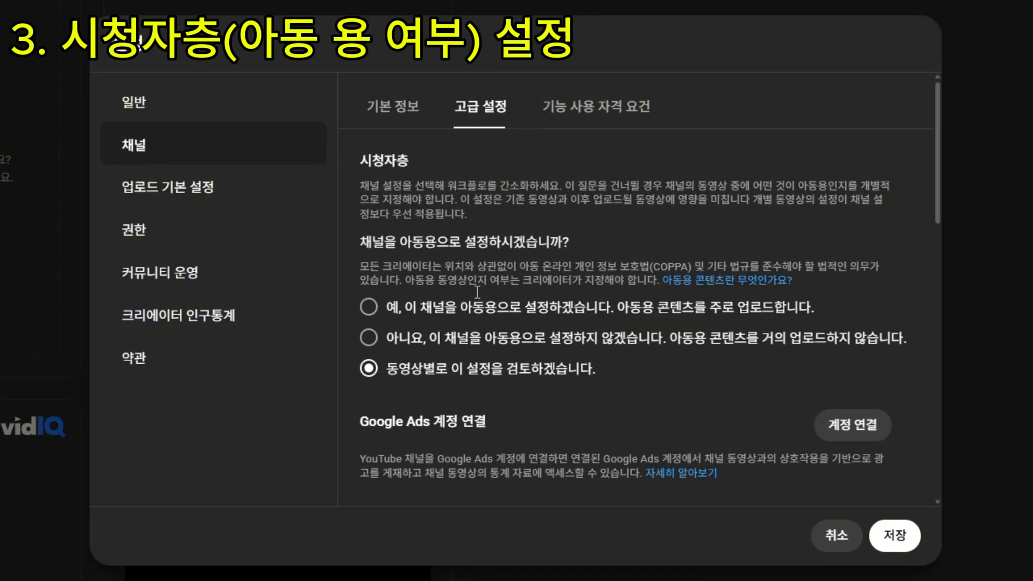
pyautogui.moveTo(371, 246); pyautogui.dragTo(579, 247)
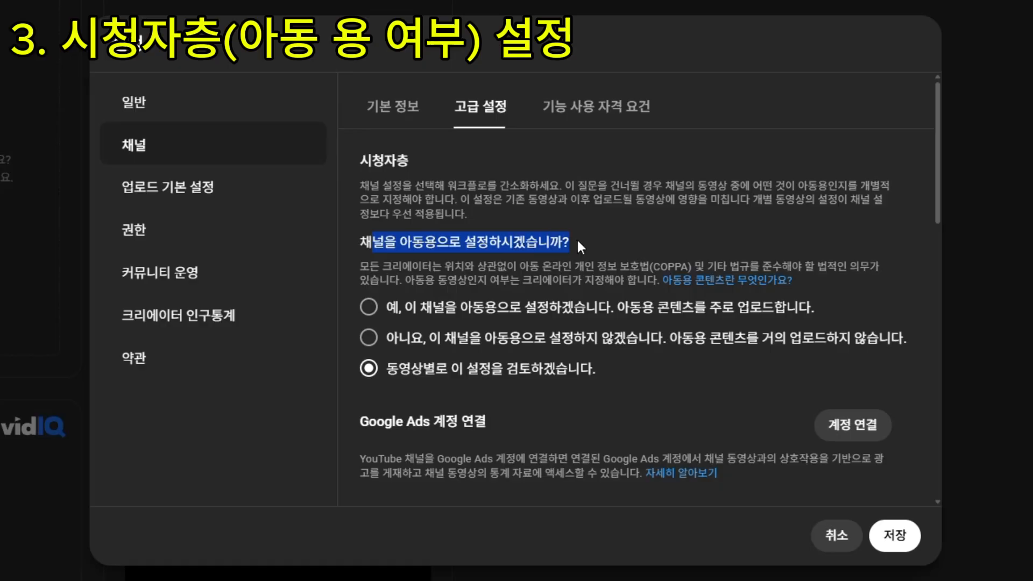
pyautogui.click(584, 251)
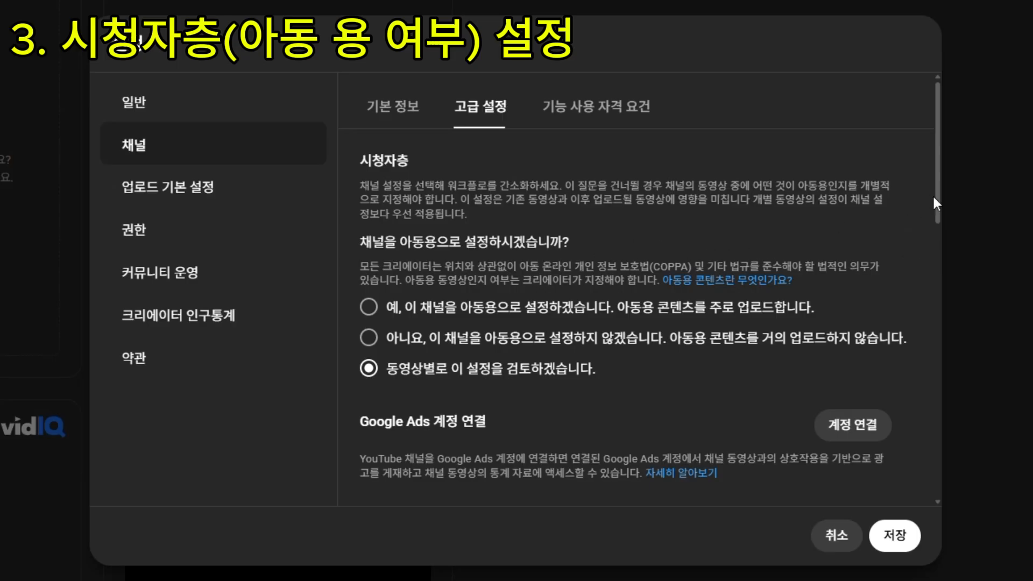
pyautogui.click(369, 337)
# Examine the channel's feature eligibility levels and expand the intermediate features (중급 기능) to review their benefits and requirements.
pyautogui.click(553, 114)
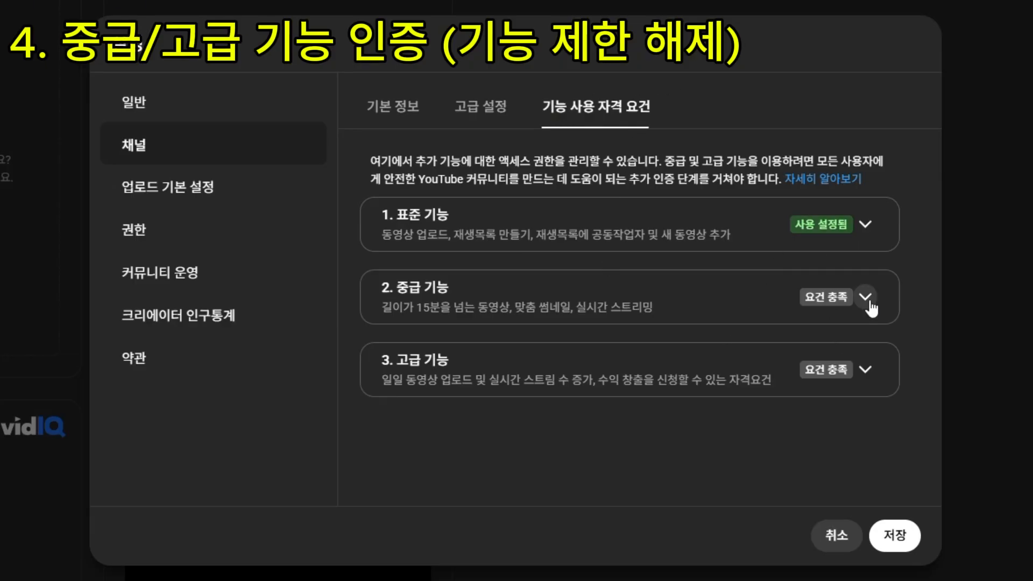
pyautogui.moveTo(383, 287); pyautogui.dragTo(477, 308)
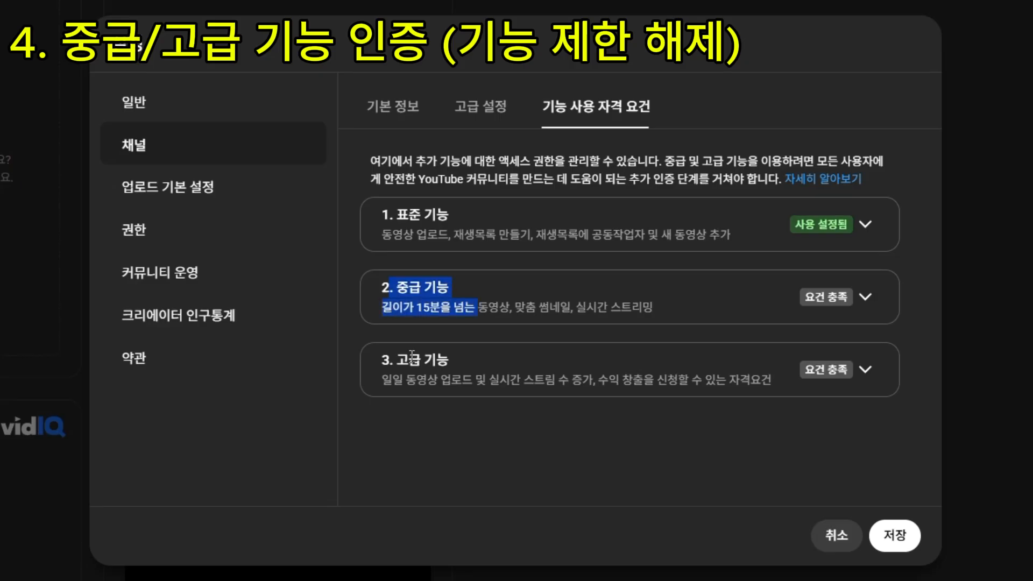
pyautogui.moveTo(383, 359); pyautogui.dragTo(486, 345)
pyautogui.click(556, 353)
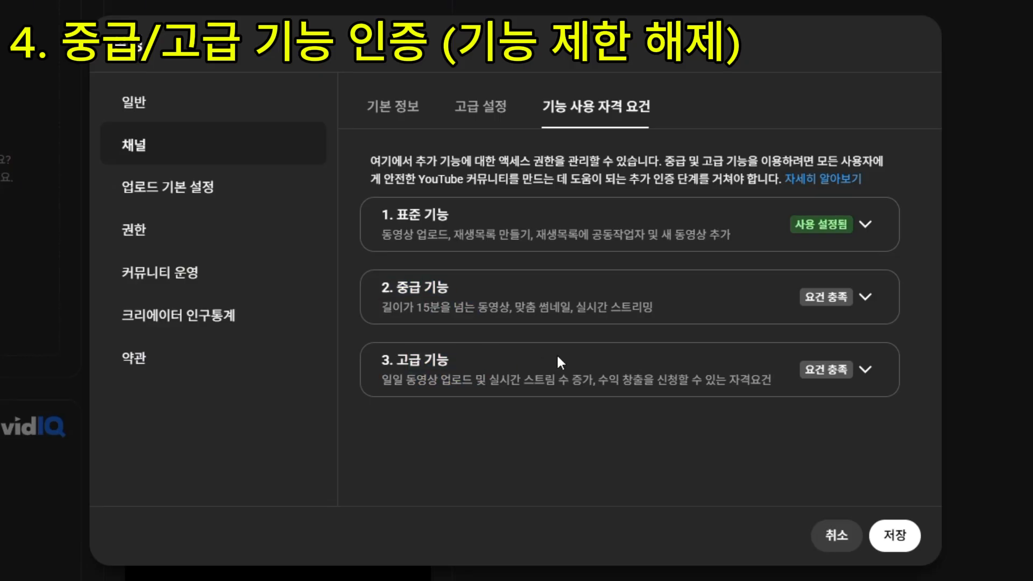
pyautogui.click(865, 298)
pyautogui.scroll(-1, 814, 340)
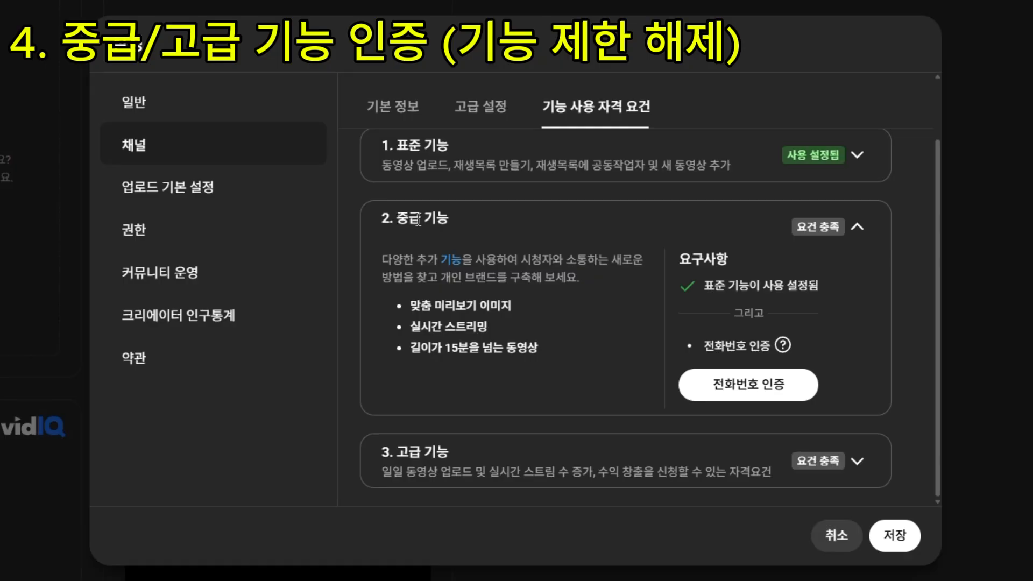
pyautogui.moveTo(387, 225); pyautogui.dragTo(461, 239)
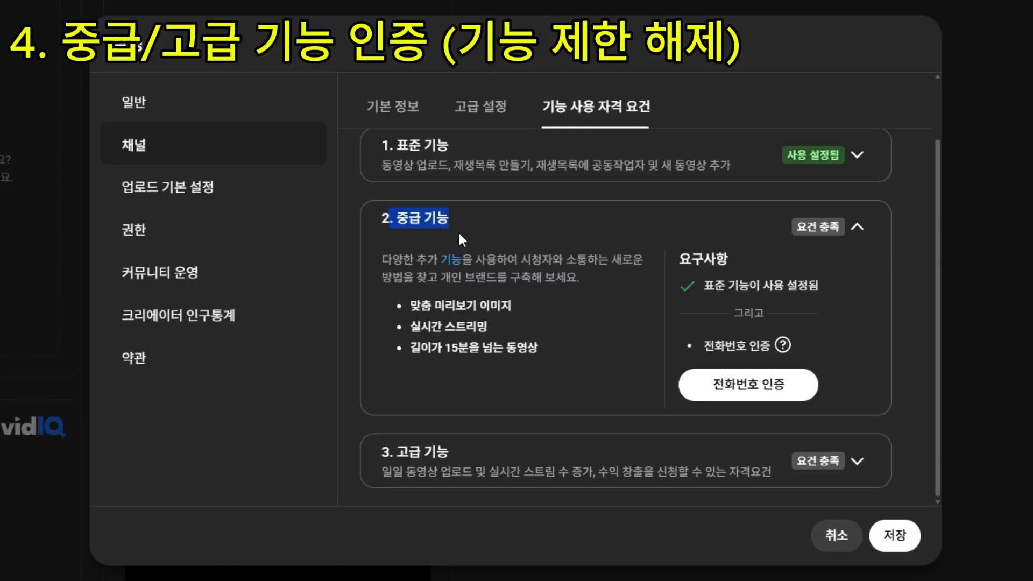
pyautogui.moveTo(381, 451); pyautogui.dragTo(470, 459)
pyautogui.click(470, 459)
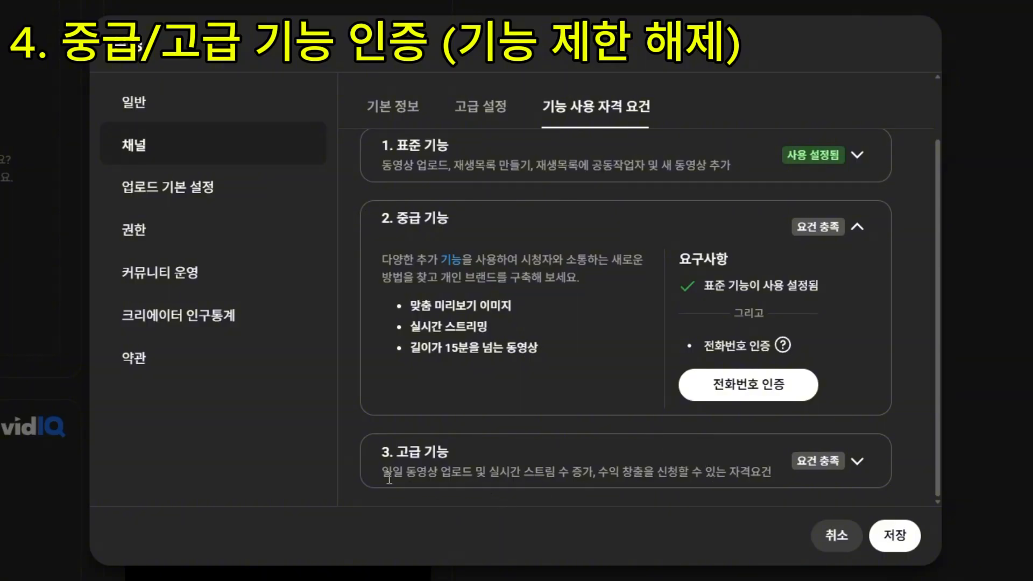
# Expand the advanced features (고급 기능) and compare their benefits and verification requirements with those of the intermediate features.
pyautogui.click(857, 461)
pyautogui.scroll(-5, 550, 453)
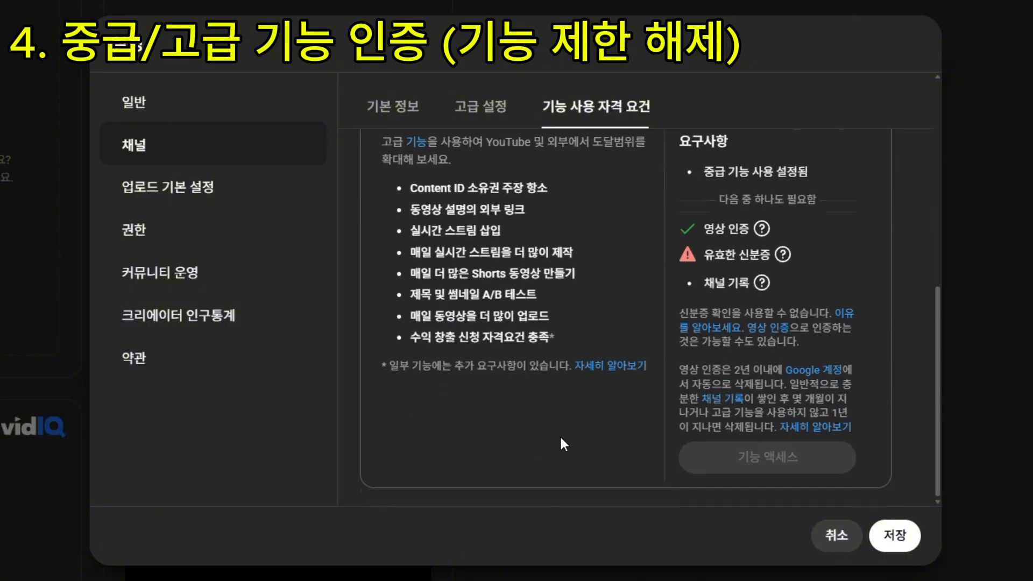
pyautogui.moveTo(560, 439); pyautogui.dragTo(427, 198)
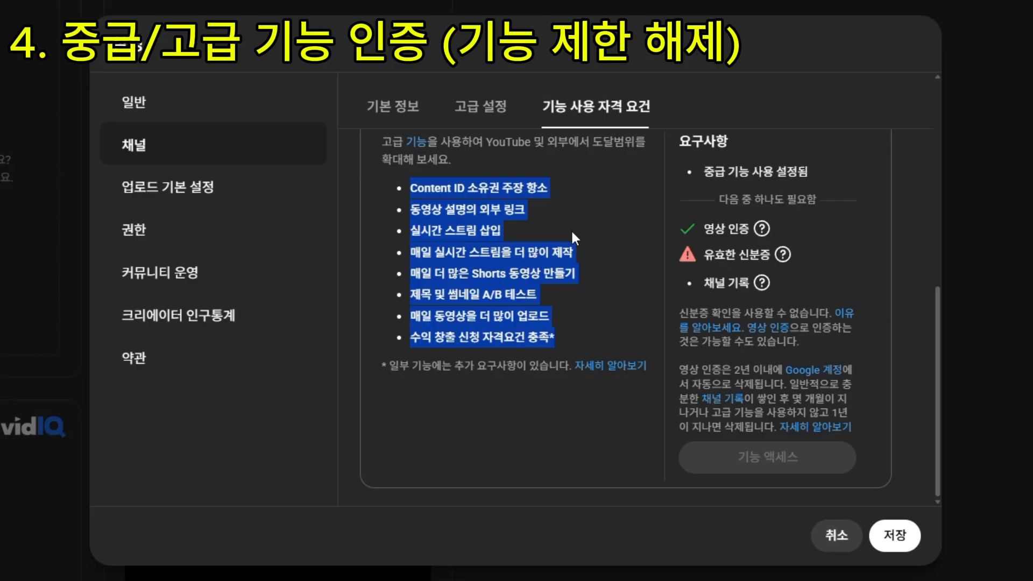
pyautogui.scroll(2, 591, 290)
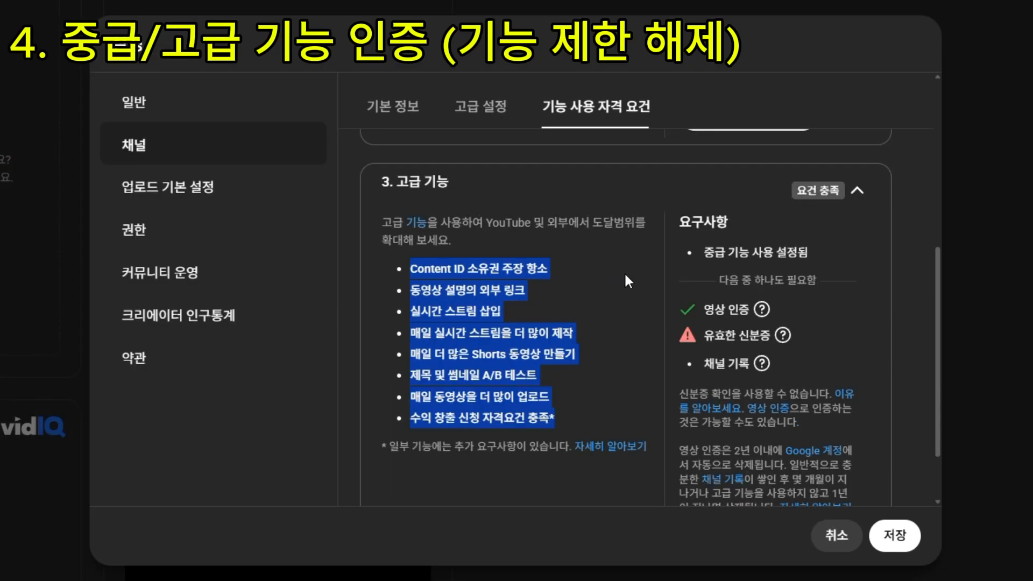
pyautogui.scroll(4, 699, 376)
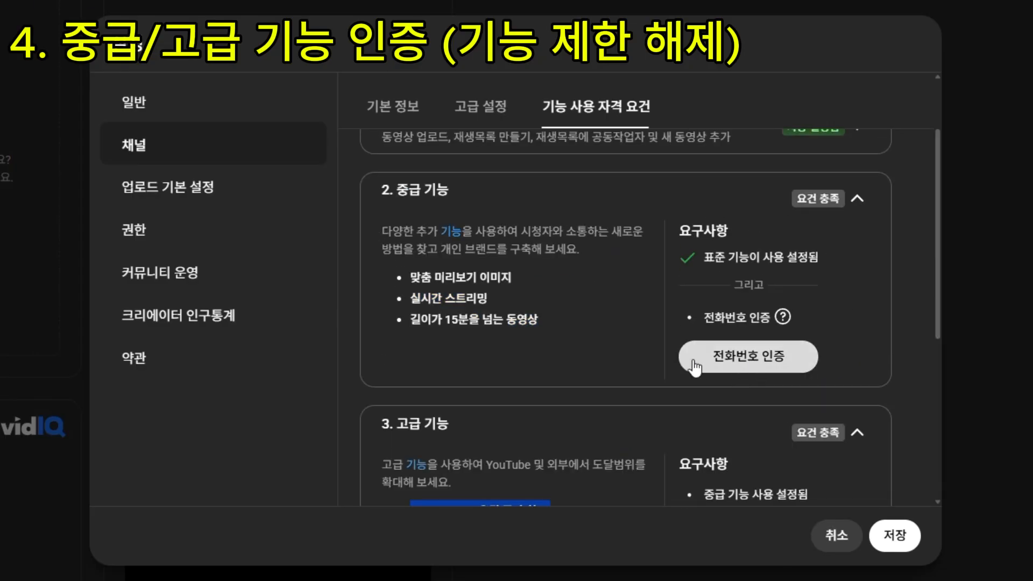
pyautogui.scroll(-6, 780, 349)
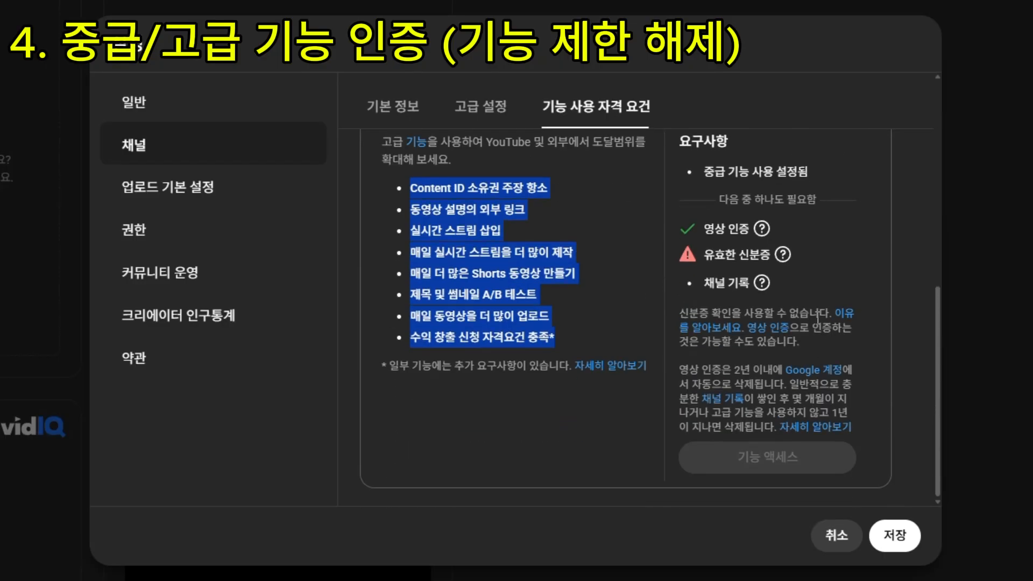
pyautogui.scroll(3, 827, 293)
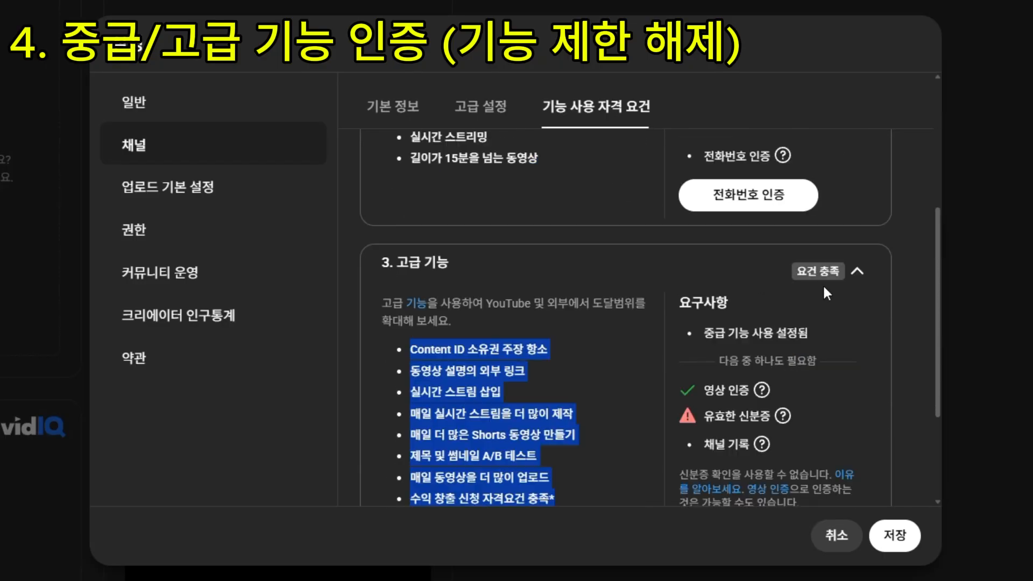
pyautogui.scroll(5, 827, 293)
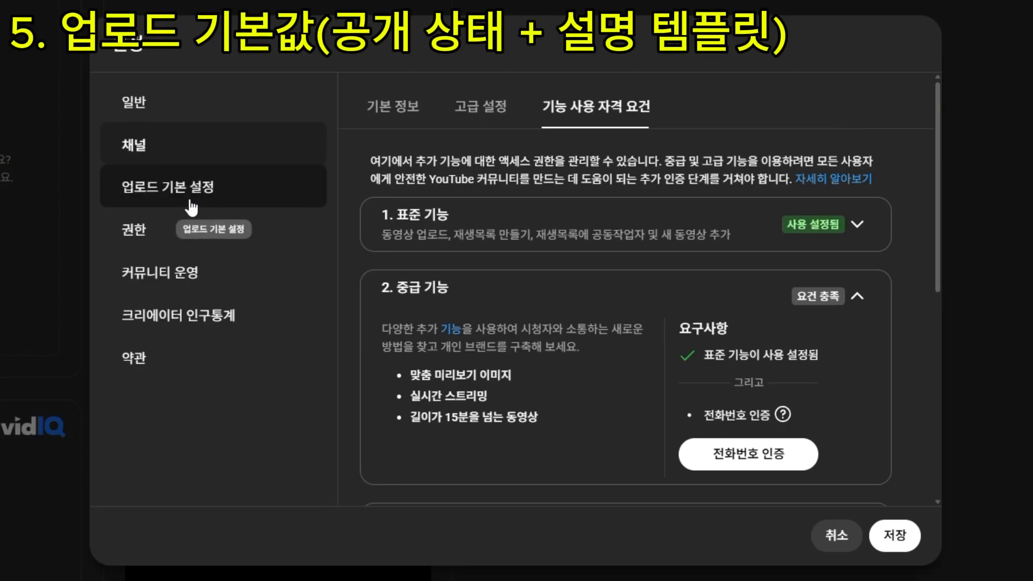
# Open the upload defaults and look over the default title and description fields.
pyautogui.click(152, 206)
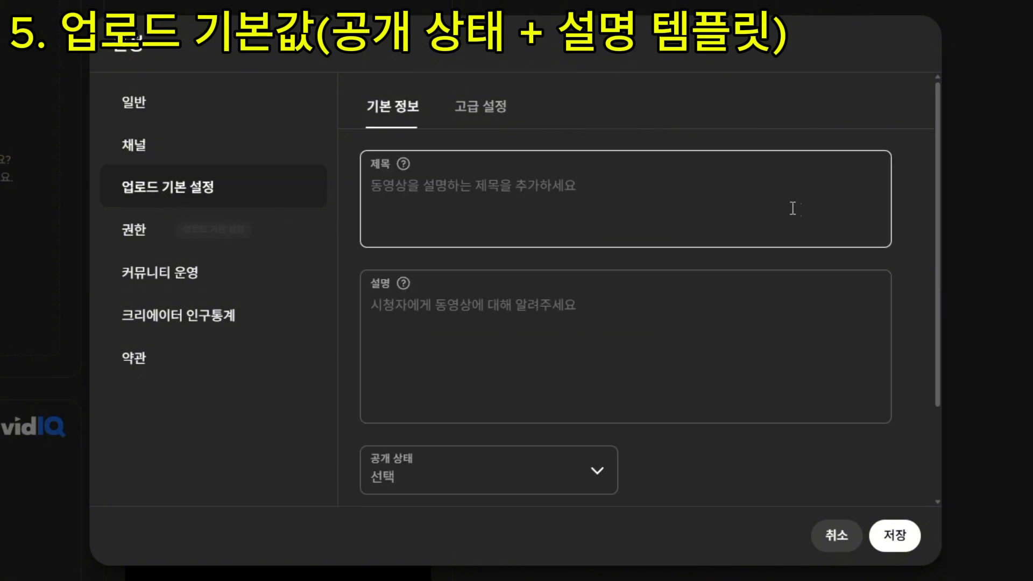
pyautogui.click(655, 219)
pyautogui.click(481, 327)
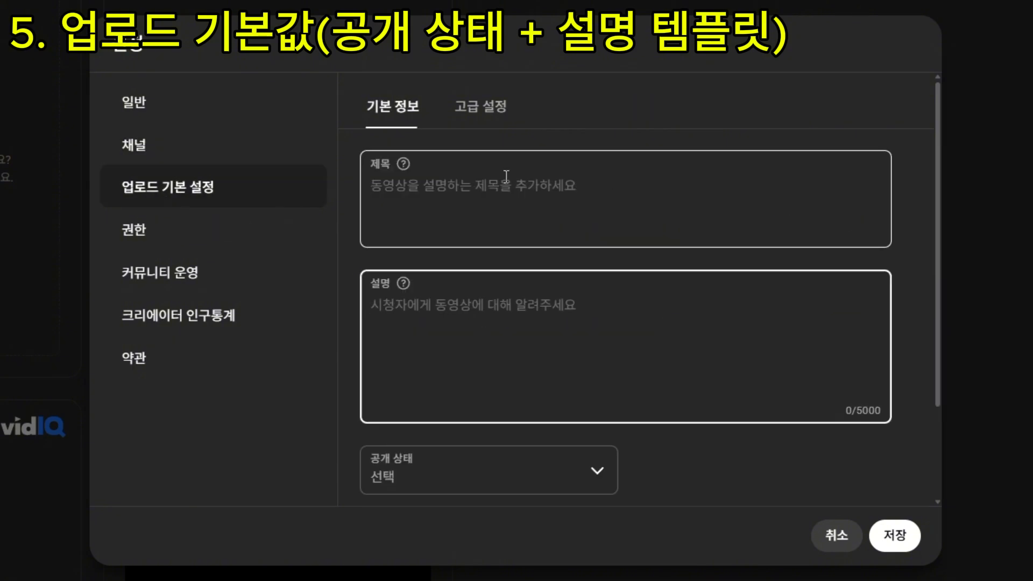
pyautogui.click(499, 327)
pyautogui.click(496, 179)
pyautogui.click(512, 312)
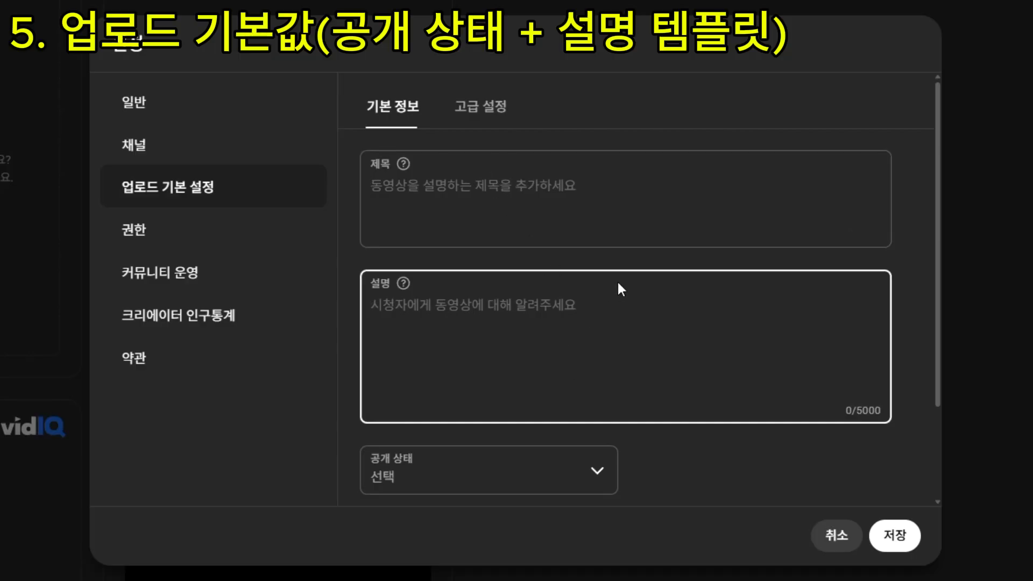
# Review the visibility options for new uploads and set the default visibility to unlisted (일부 공개).
pyautogui.scroll(-3, 619, 377)
pyautogui.click(511, 390)
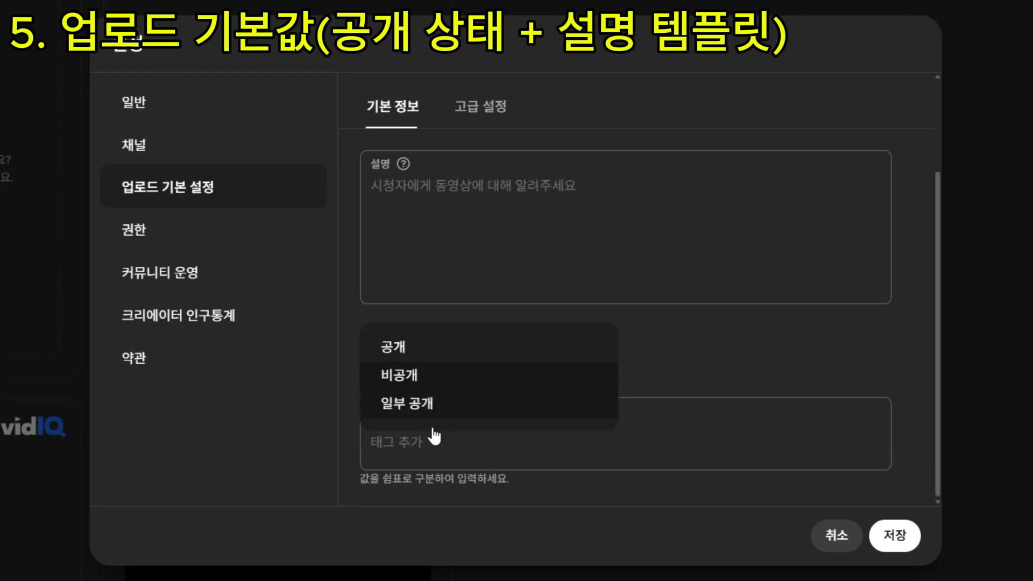
pyautogui.click(490, 345)
pyautogui.click(562, 366)
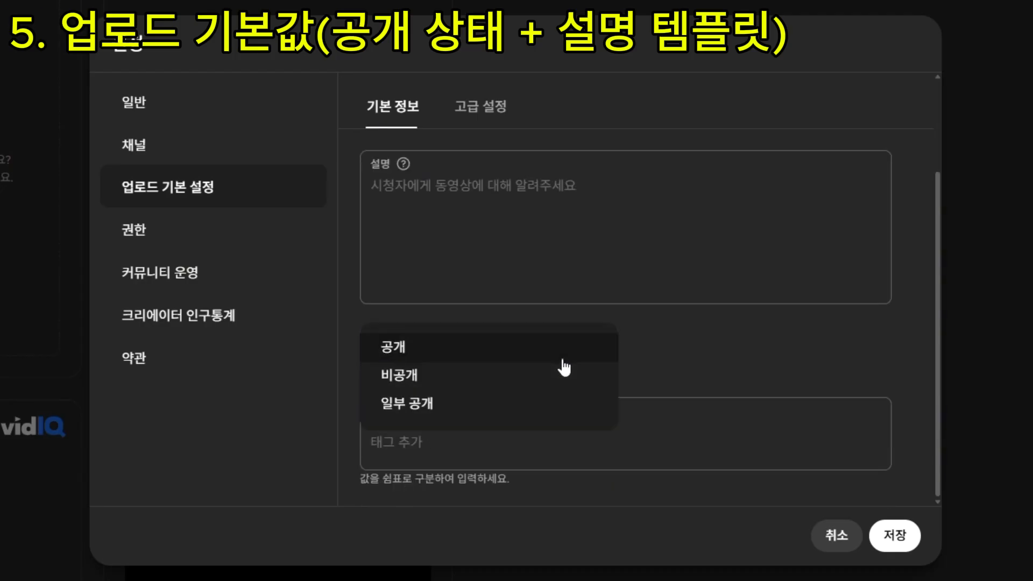
pyautogui.click(503, 377)
pyautogui.click(505, 378)
pyautogui.click(470, 404)
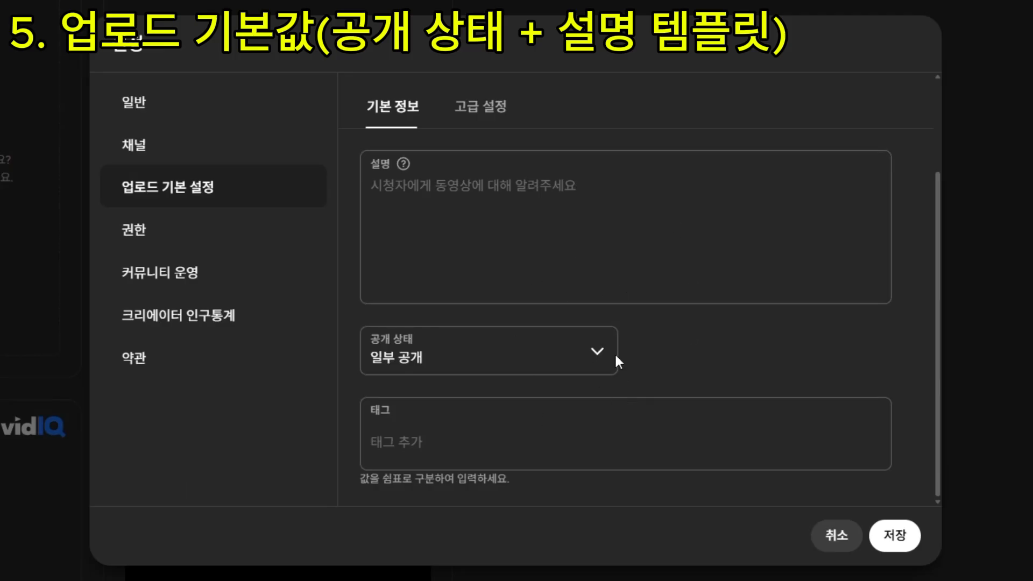
pyautogui.click(596, 366)
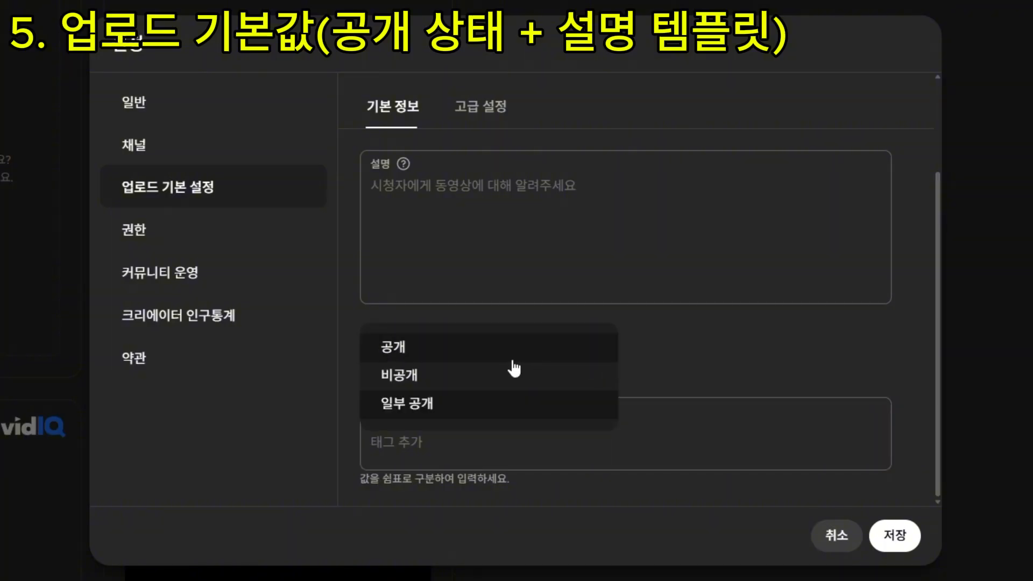
pyautogui.click(705, 344)
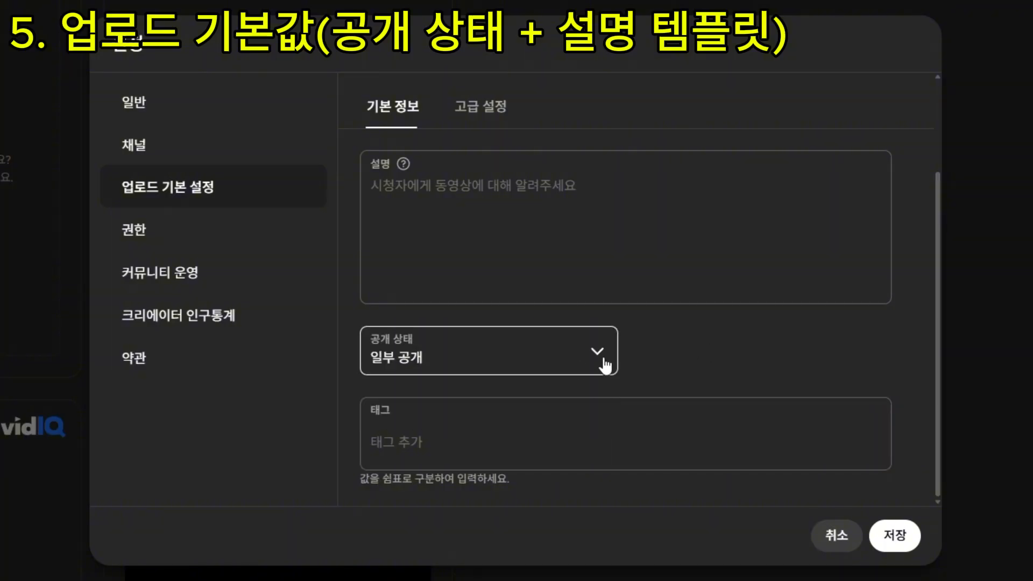
pyautogui.click(559, 367)
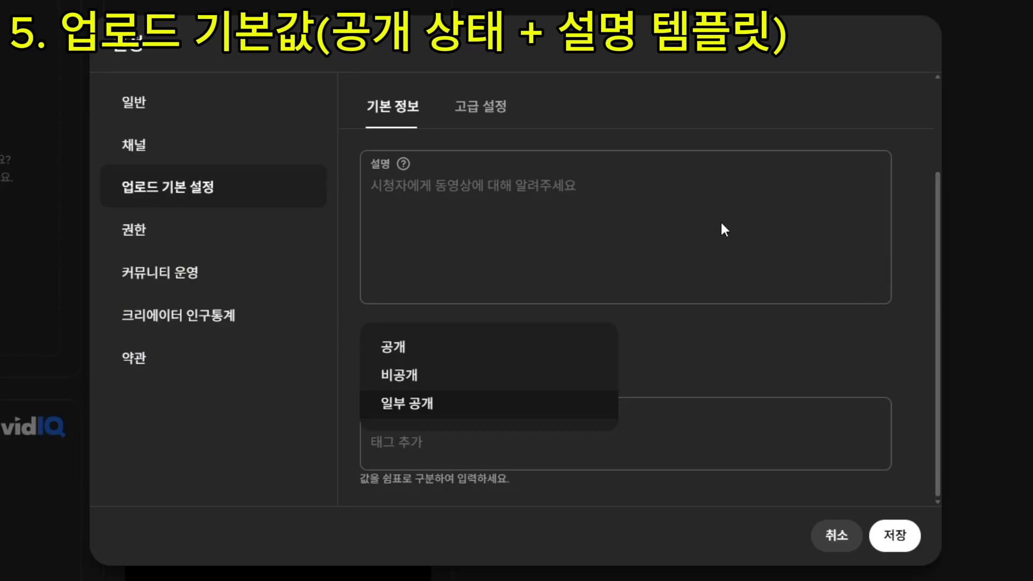
pyautogui.click(576, 403)
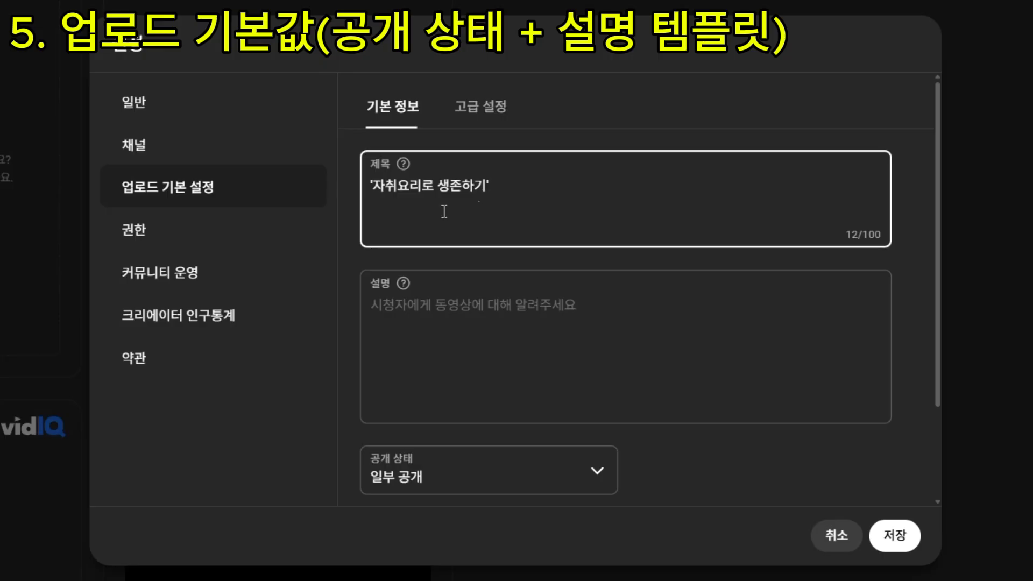
# Try the default video title "'자취요리로 생존하기' #1" and clear the title field again.
pyautogui.click(448, 339)
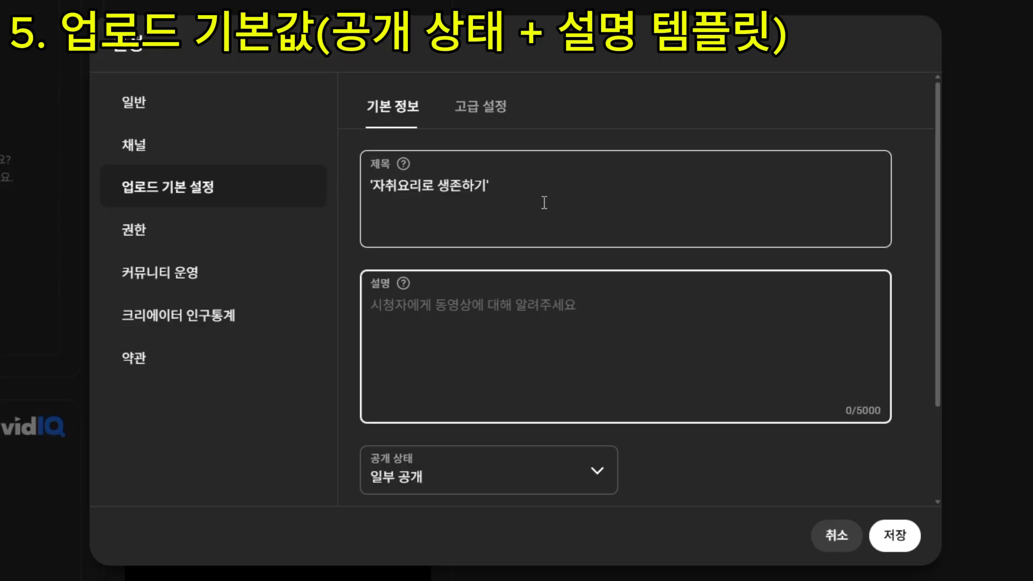
pyautogui.moveTo(533, 185); pyautogui.dragTo(367, 185)
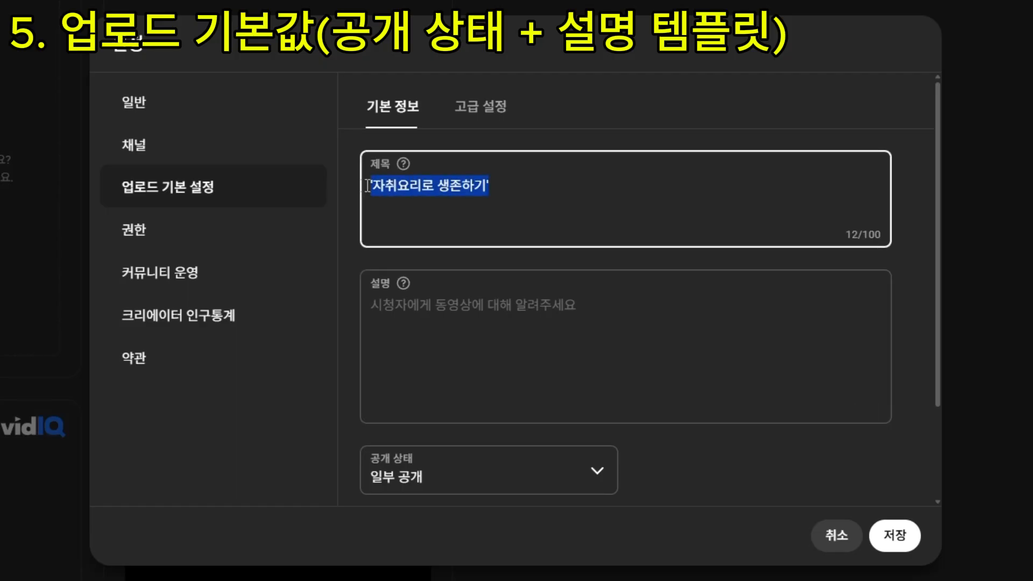
pyautogui.click(604, 210)
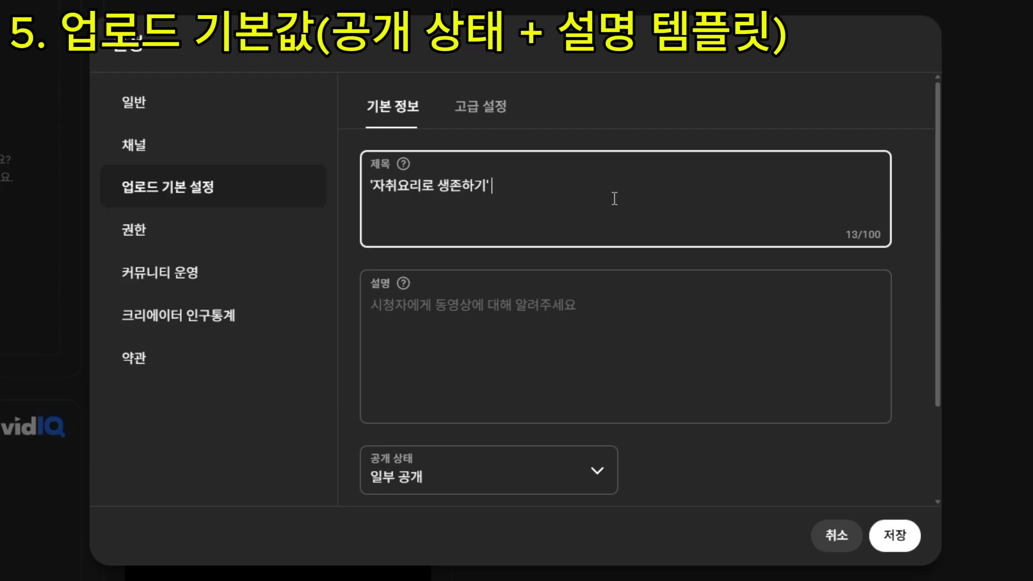
pyautogui.write('#1 #2')
pyautogui.press('BackSpace')
pyautogui.press('BackSpace')
pyautogui.moveTo(534, 185); pyautogui.dragTo(352, 189)
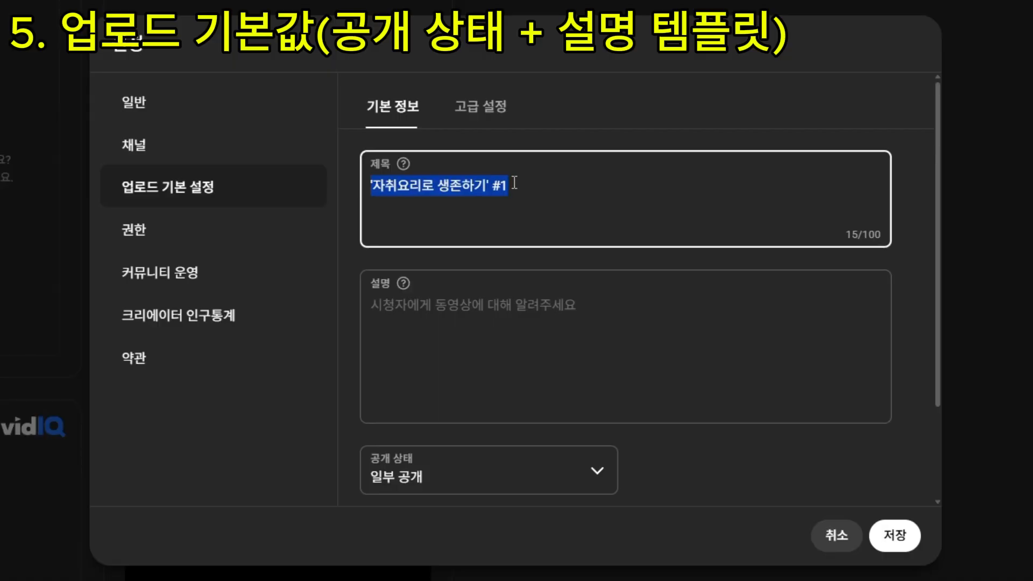
pyautogui.press('BackSpace')
# Open the advanced upload defaults and look over the caption exemption certificate (자막 면제 인증서) options.
pyautogui.click(431, 353)
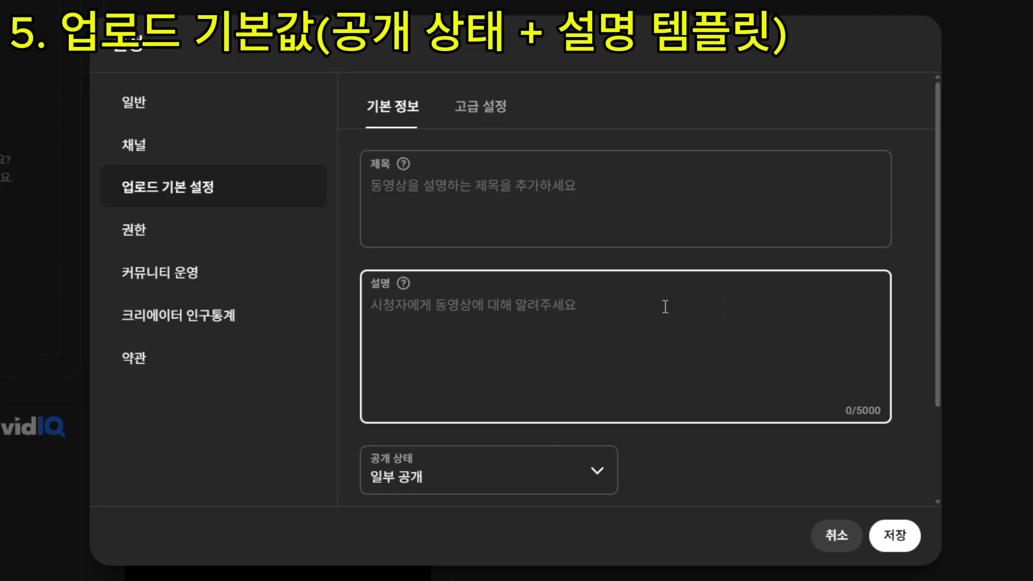
pyautogui.scroll(-3, 641, 307)
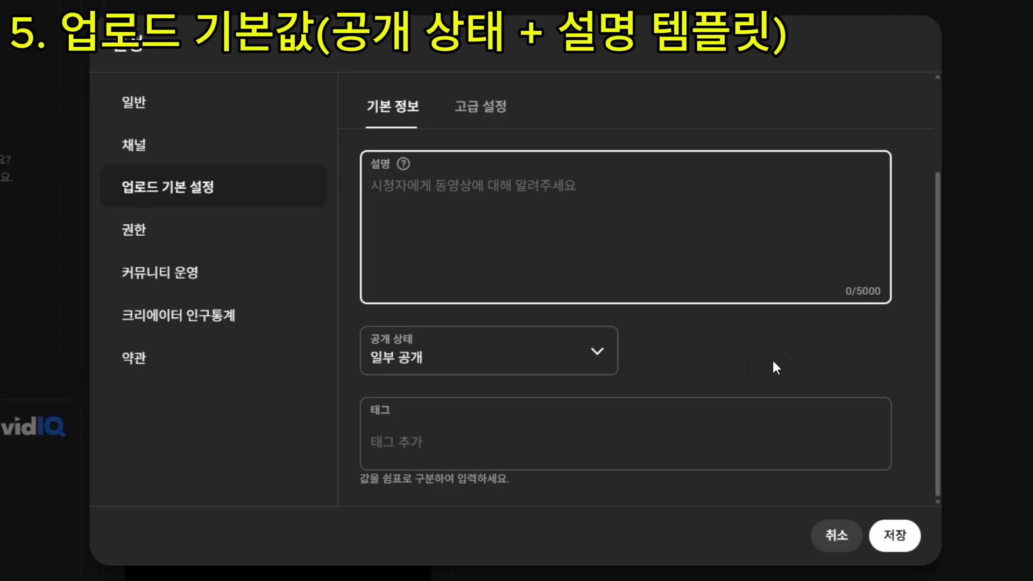
pyautogui.click(482, 124)
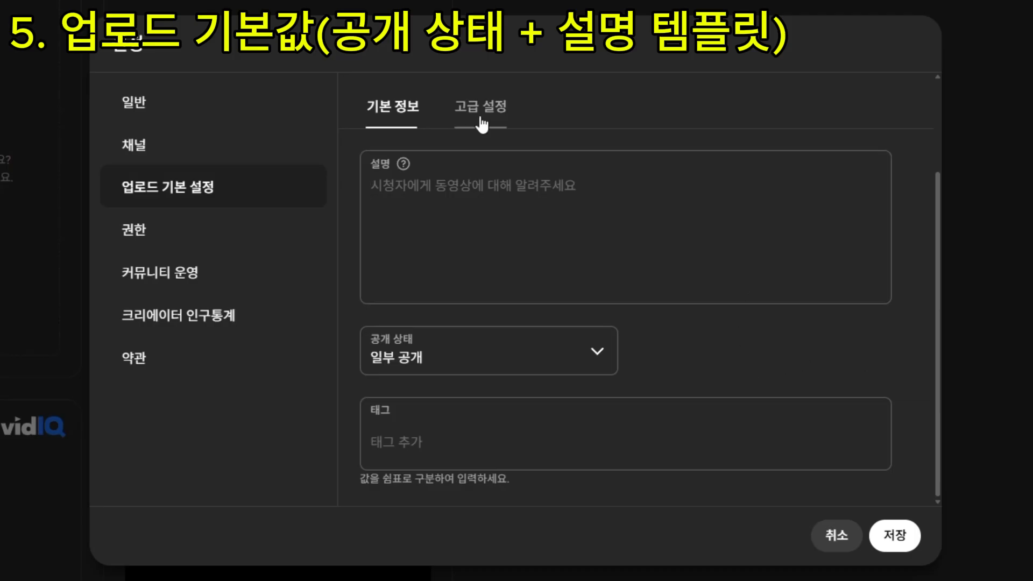
pyautogui.click(501, 118)
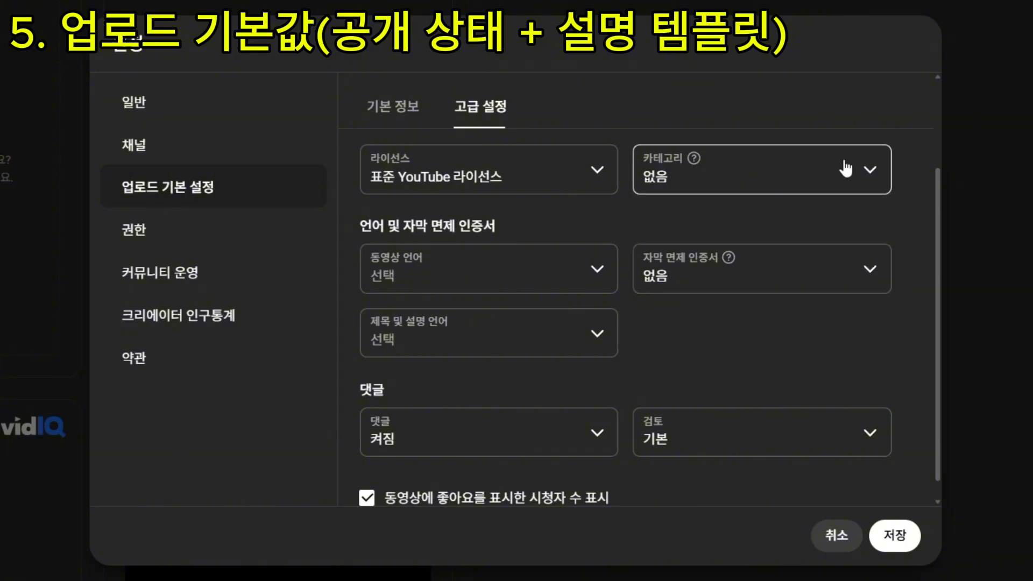
pyautogui.moveTo(372, 227); pyautogui.dragTo(505, 236)
pyautogui.click(822, 281)
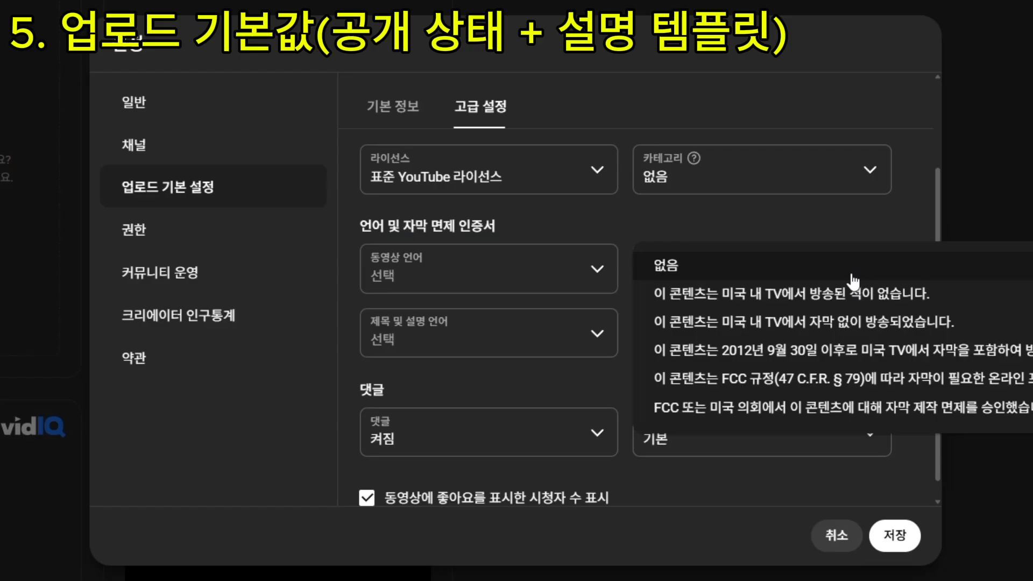
pyautogui.click(882, 216)
# Set the default video language (동영상 언어) to Korean (한국어).
pyautogui.click(588, 273)
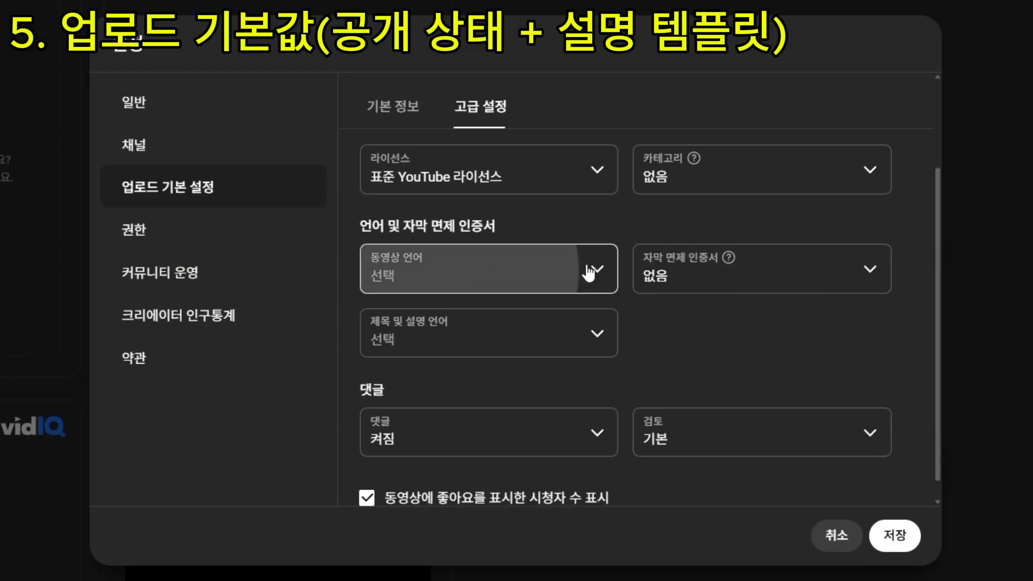
pyautogui.click(630, 222)
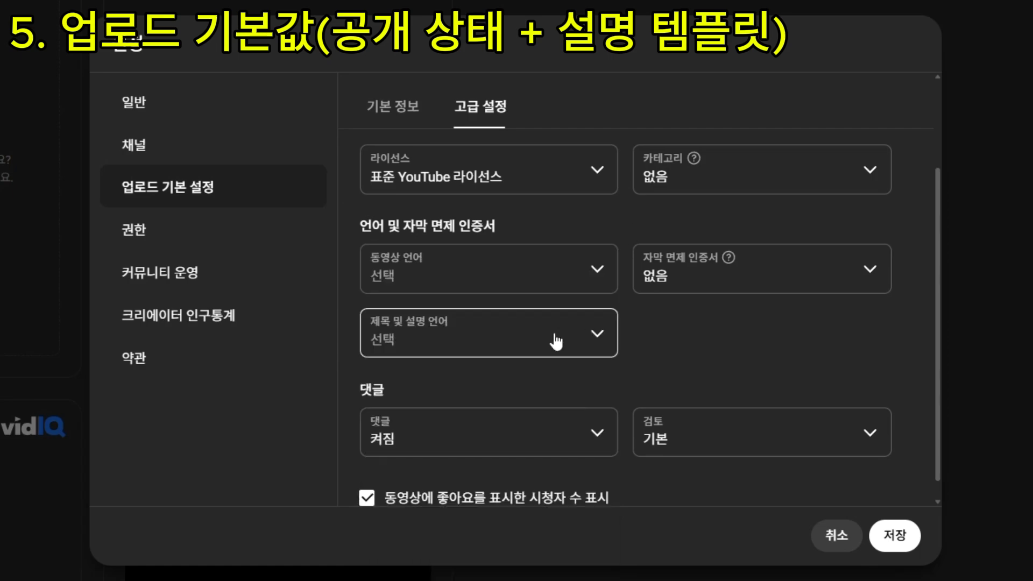
pyautogui.click(591, 270)
pyautogui.scroll(-3, 538, 403)
pyautogui.scroll(-5, 533, 424)
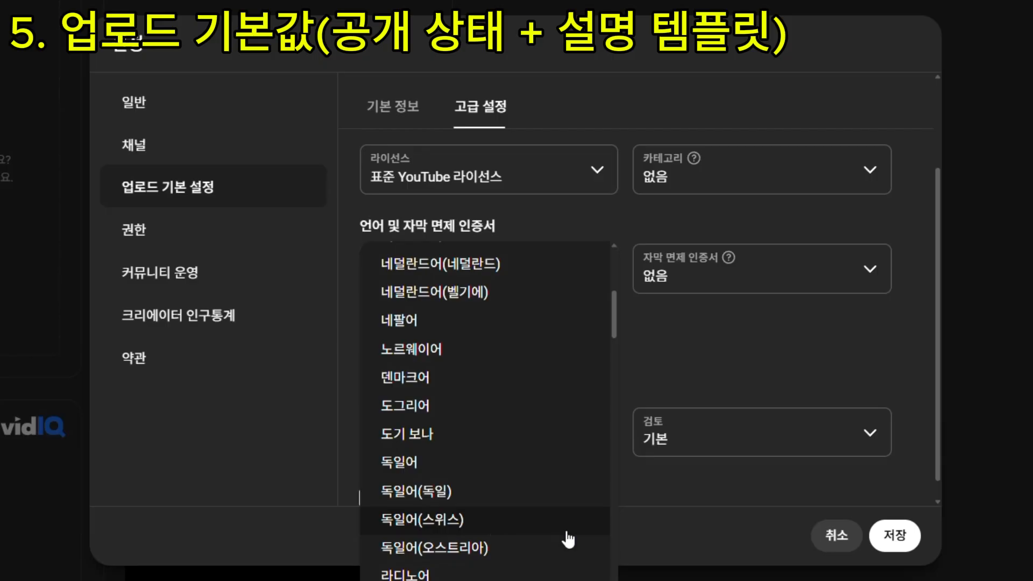
pyautogui.scroll(-10, 503, 532)
pyautogui.scroll(-2, 514, 538)
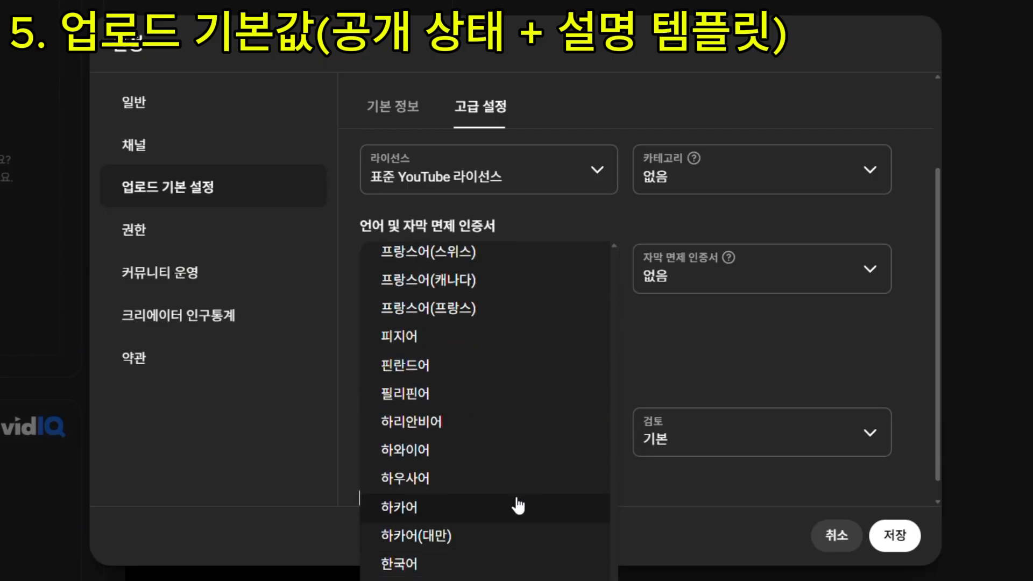
pyautogui.click(511, 515)
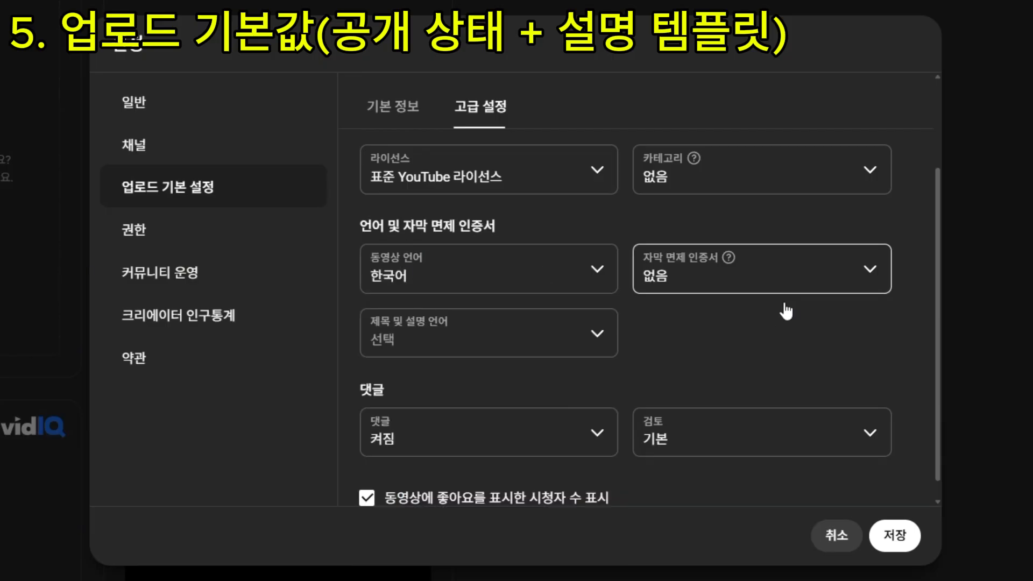
# Choose basic (기본) comment moderation as the upload default and save the settings.
pyautogui.scroll(-1, 820, 377)
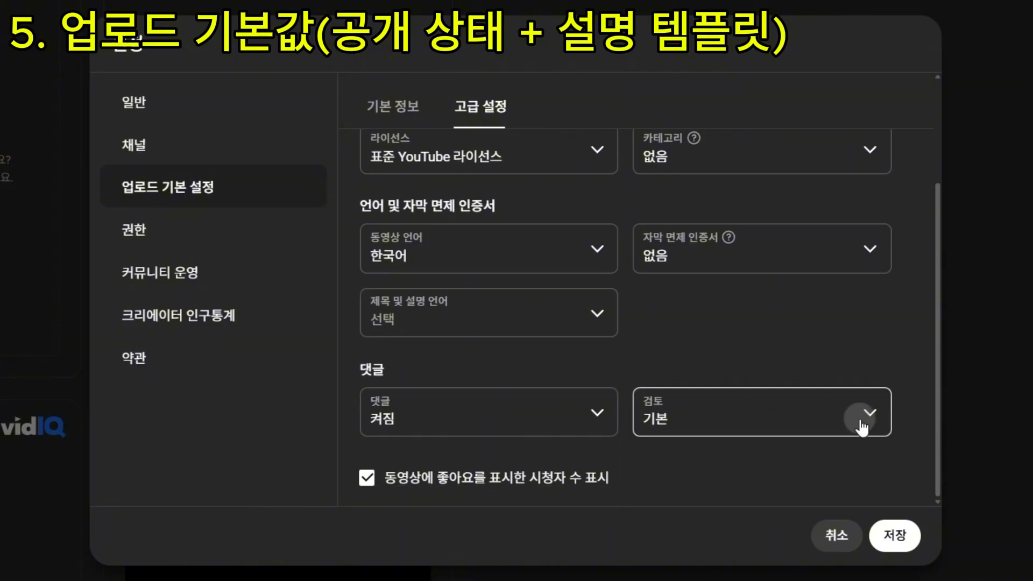
pyautogui.click(791, 422)
pyautogui.click(673, 441)
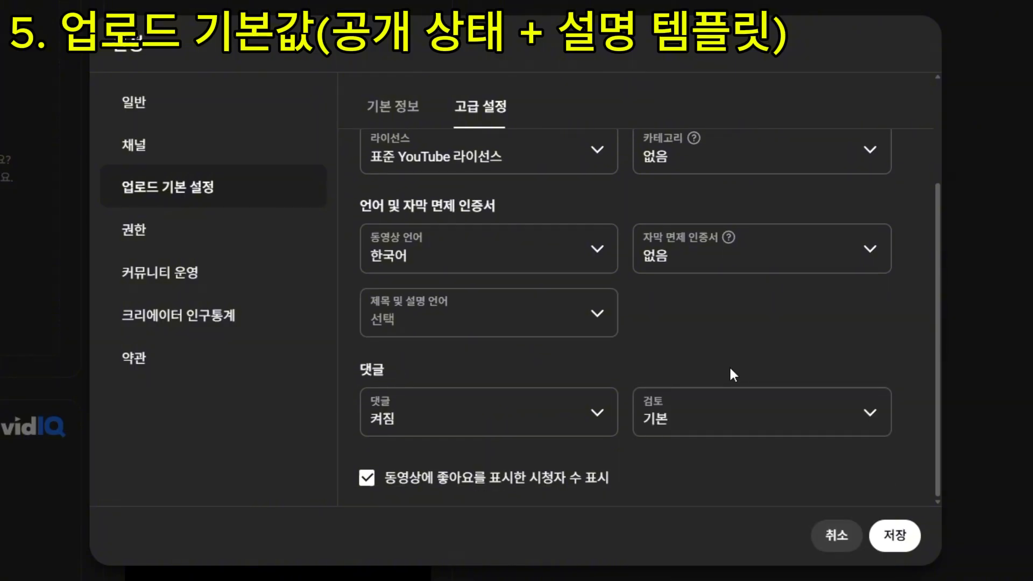
pyautogui.click(753, 429)
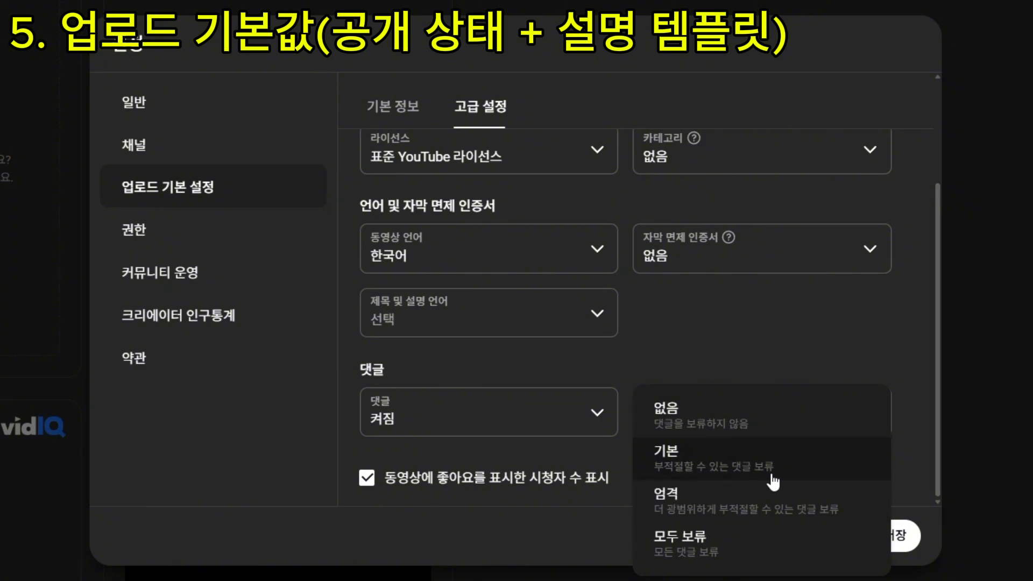
pyautogui.click(717, 466)
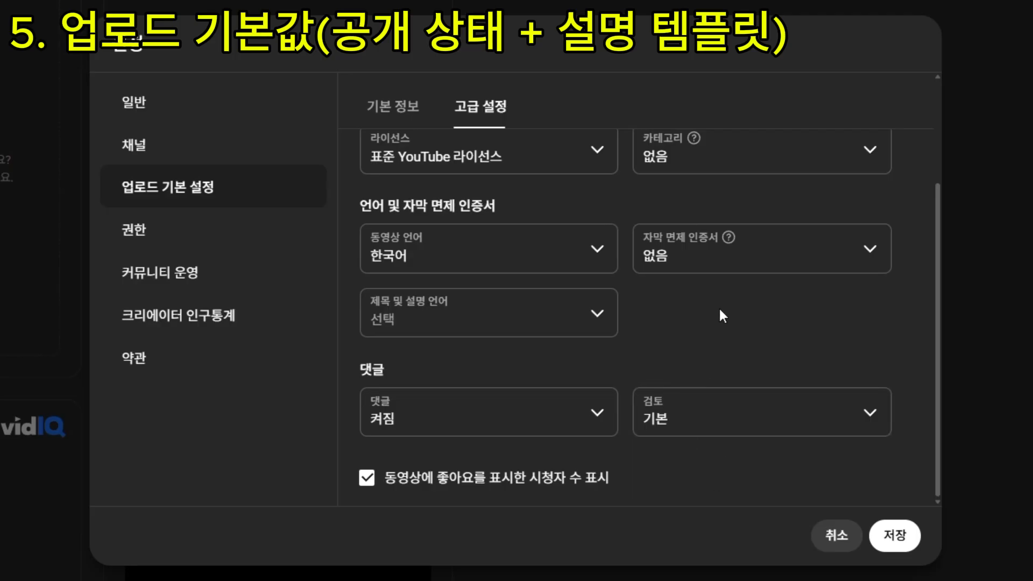
pyautogui.click(894, 535)
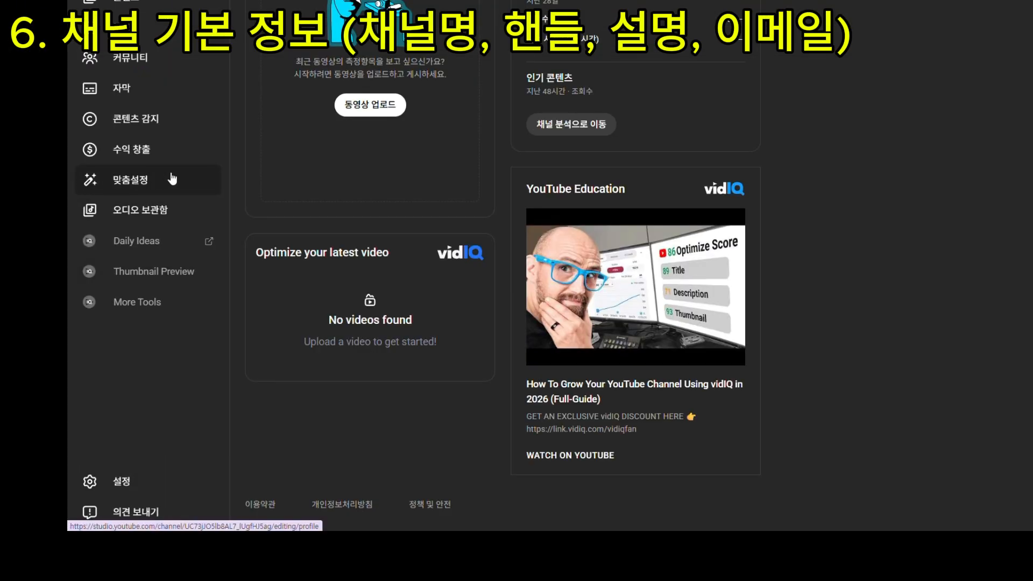
# Open the channel customization profile and examine the channel name and handle fields with their rules for changes.
pyautogui.click(143, 190)
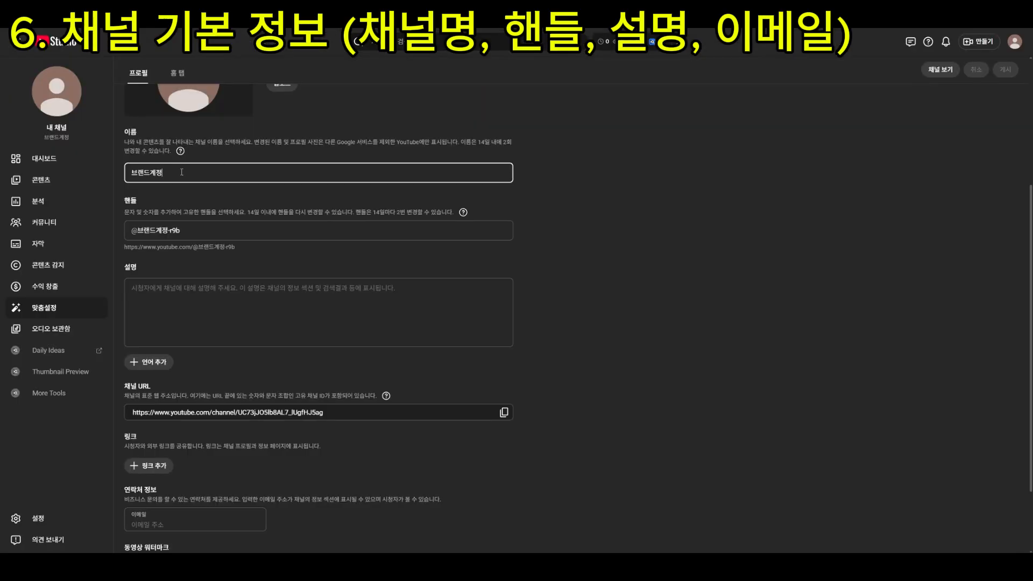
pyautogui.doubleClick(147, 172)
pyautogui.click(202, 231)
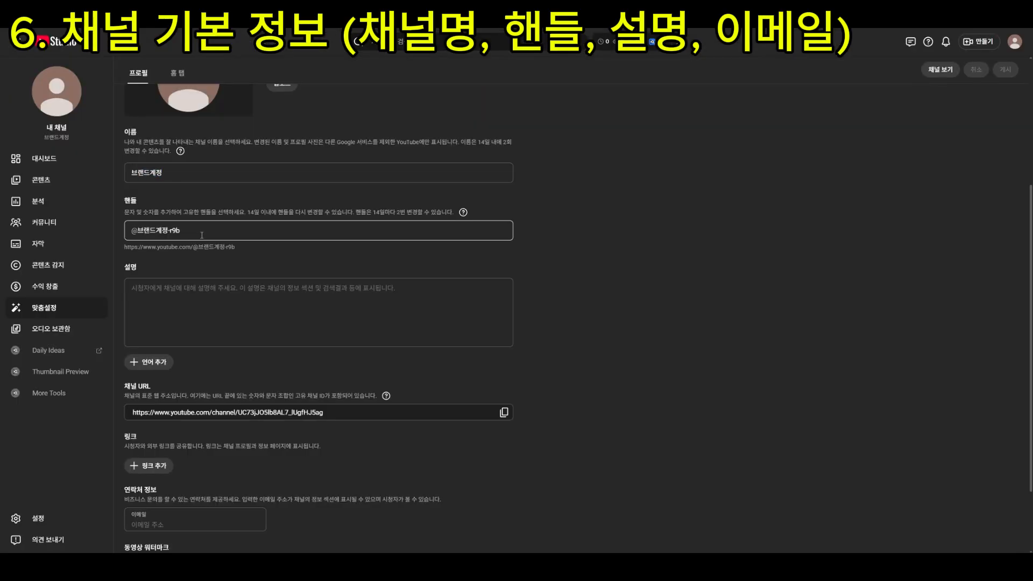
pyautogui.tripleClick(194, 231)
pyautogui.click(190, 231)
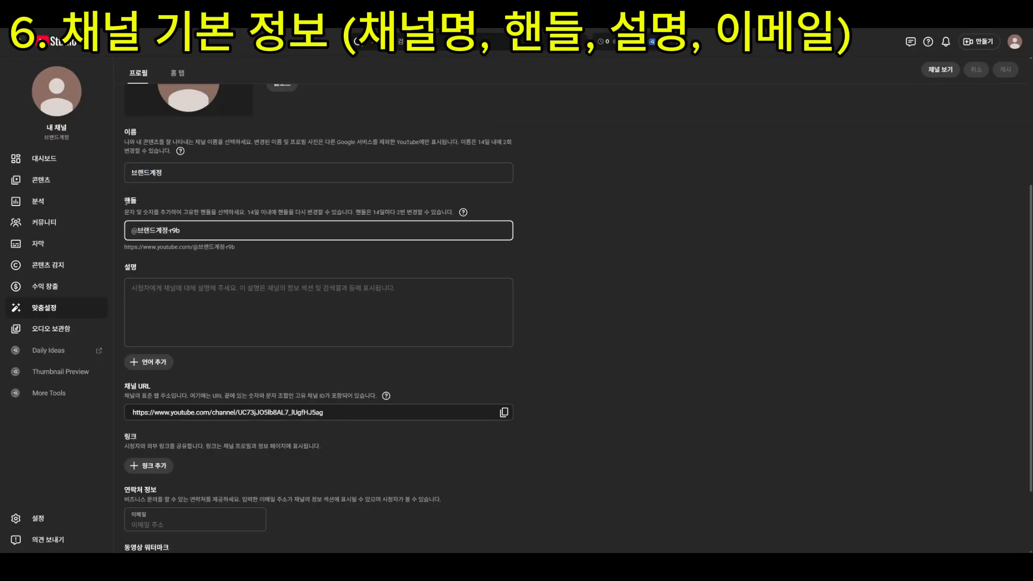
pyautogui.click(146, 172)
pyautogui.doubleClick(147, 172)
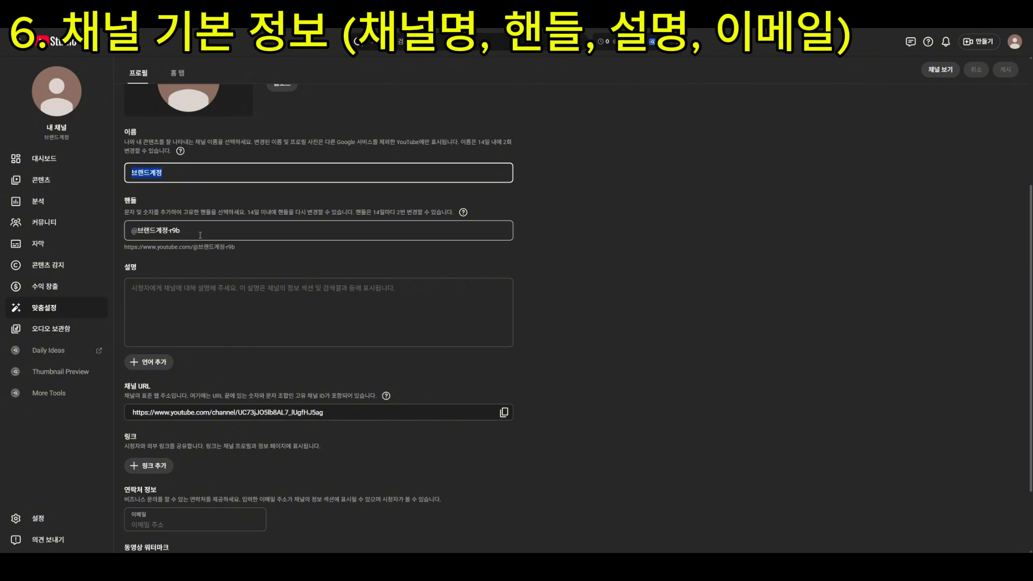
pyautogui.moveTo(447, 123); pyautogui.dragTo(324, 218)
pyautogui.click(254, 204)
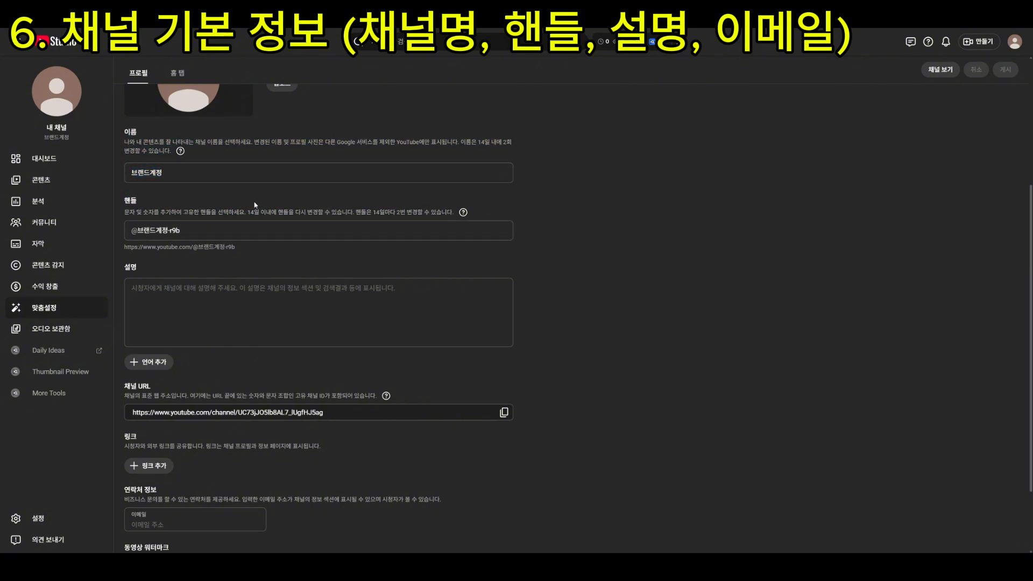
pyautogui.click(152, 171)
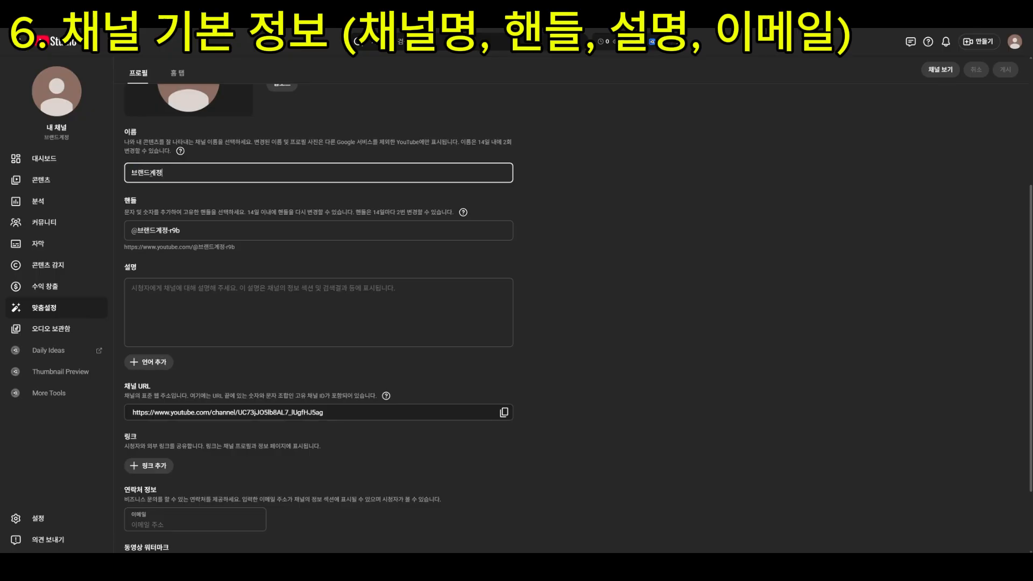
pyautogui.doubleClick(153, 171)
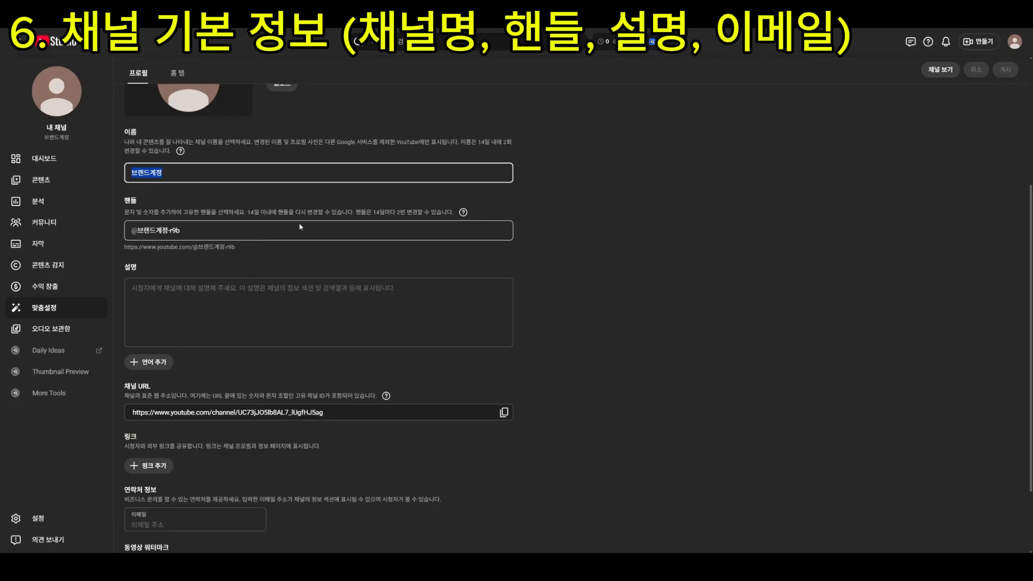
# Look over the rest of the channel profile and open the channel description for editing.
pyautogui.click(207, 229)
pyautogui.scroll(-2, 293, 259)
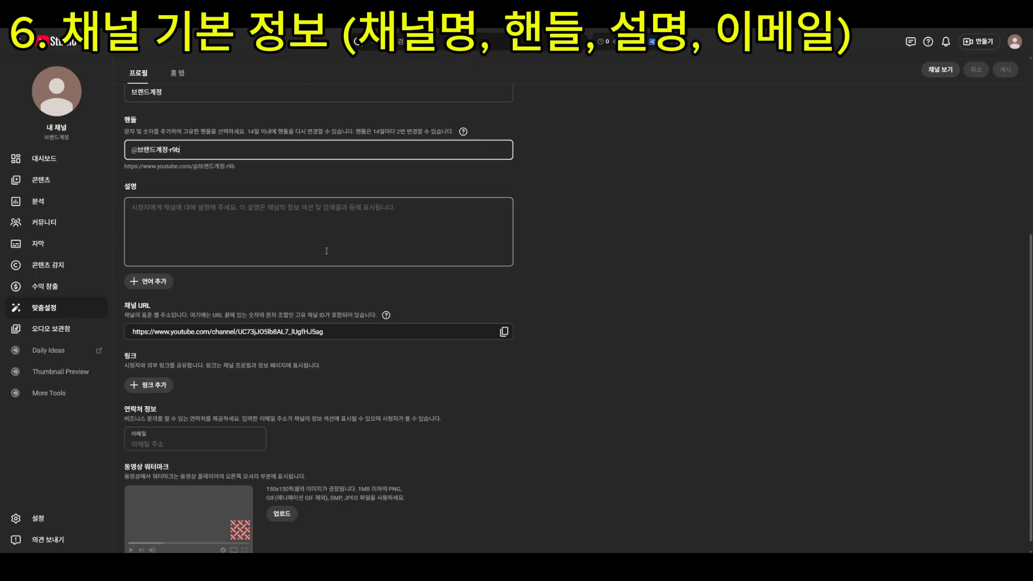
pyautogui.click(233, 234)
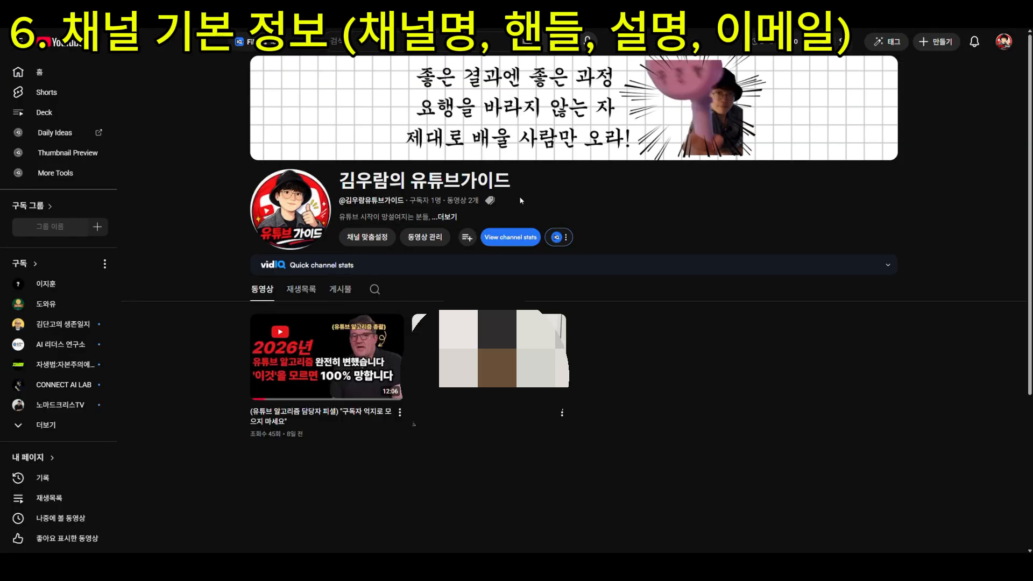
# Open the full description of the existing example channel, examine its text and close it.
pyautogui.click(455, 218)
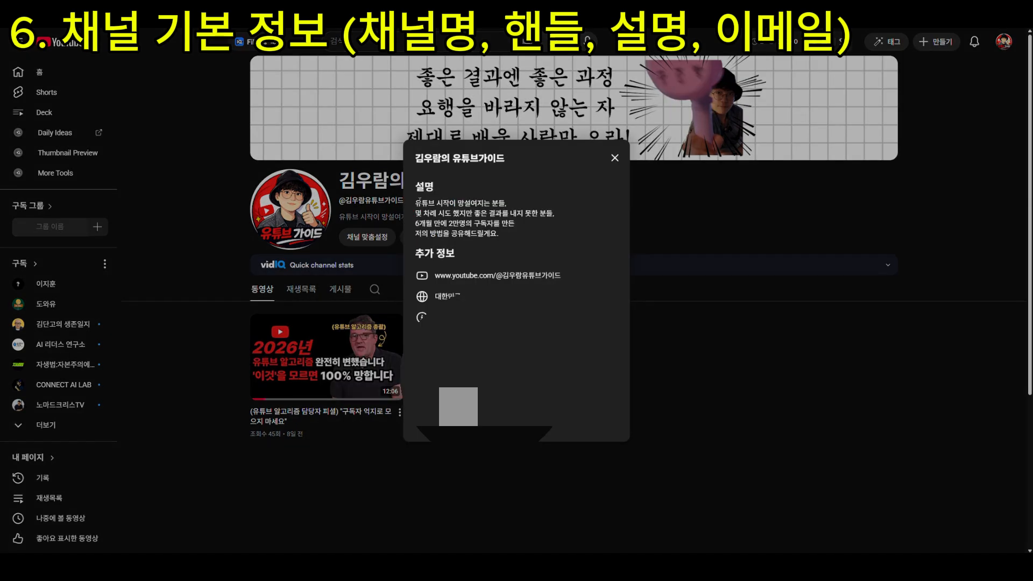
pyautogui.moveTo(416, 187); pyautogui.dragTo(524, 232)
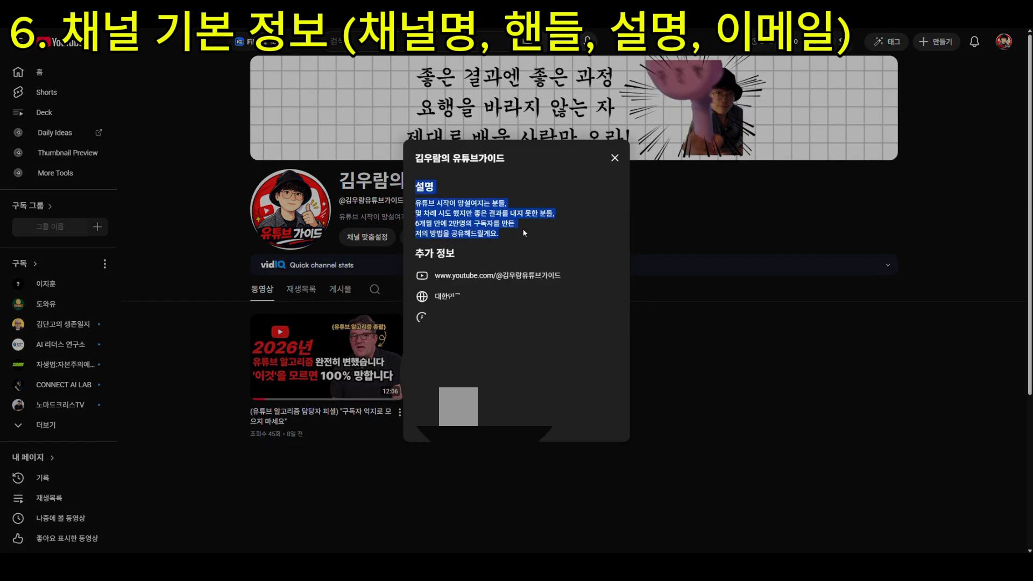
pyautogui.click(616, 160)
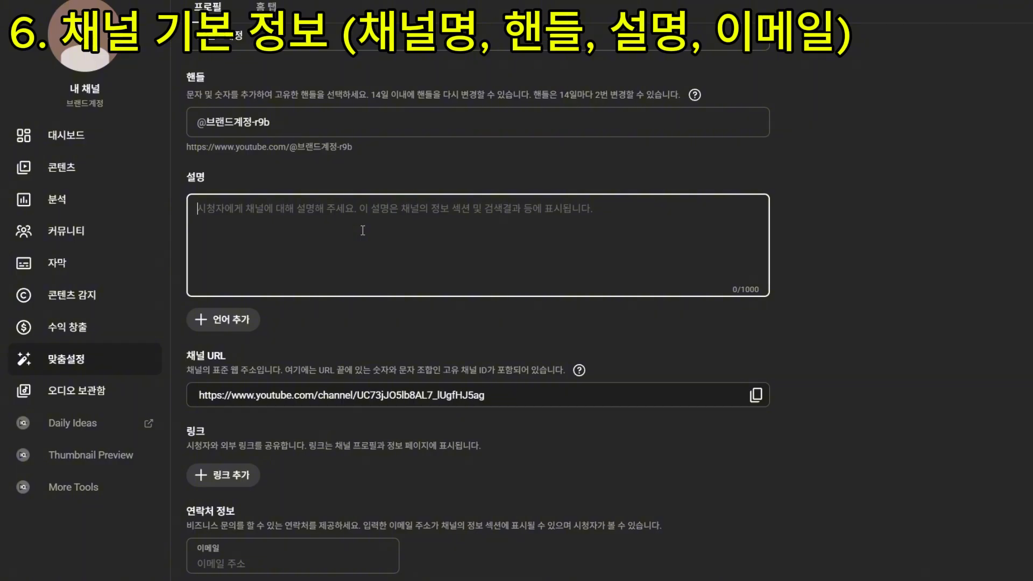
# Write the channel description "물가는 오르지만 월급은 오르지 않는다!? 이젠 집에서 외식 퀄리티로 먹어야 하는 시대! 제 채널에서 자취요리의 모든 것을 가져가세요!".
pyautogui.write('물가는 오르지만 월급은 오르지 않는다!? 이젠 집에서 외식 퀄리티로 먹어야 하는 시대! 제 채널에서 자취요리의 모든 것을 가져가세요!')
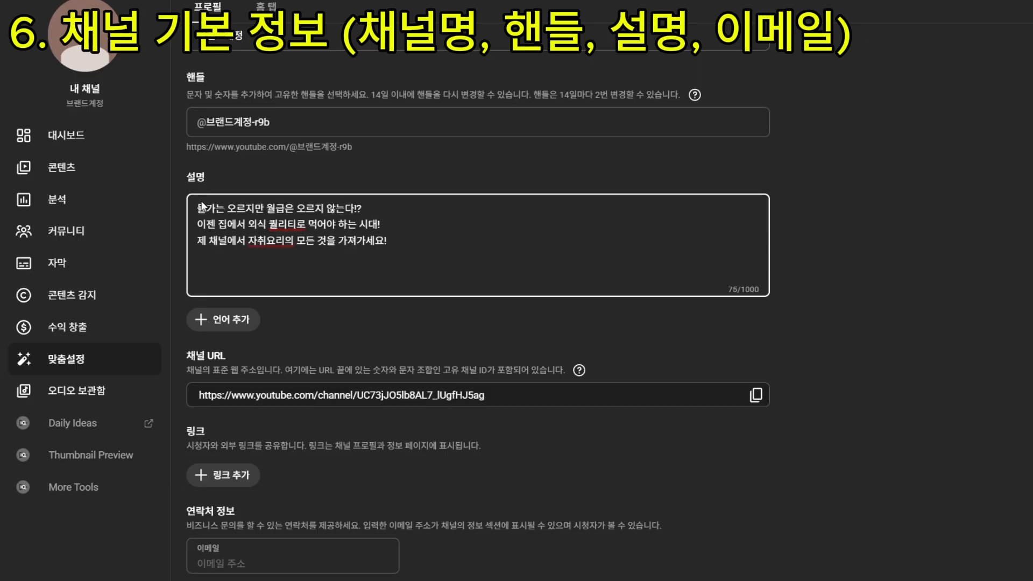
pyautogui.moveTo(457, 247); pyautogui.dragTo(208, 201)
# Add the note lines "단! 내가 원래 사용하는 구글 계정은 절대 금물!" and "비즈니스 소통 전용 이메일 만들기" below the description.
pyautogui.click(444, 241)
pyautogui.hotkey('ctrl', 'v')
pyautogui.moveTo(197, 272); pyautogui.dragTo(405, 283)
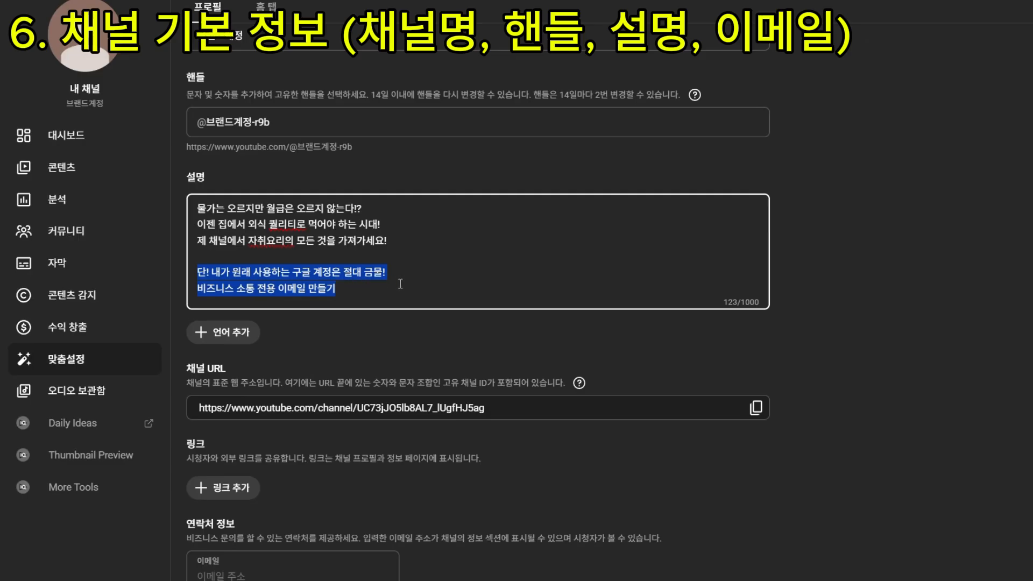
pyautogui.click(437, 287)
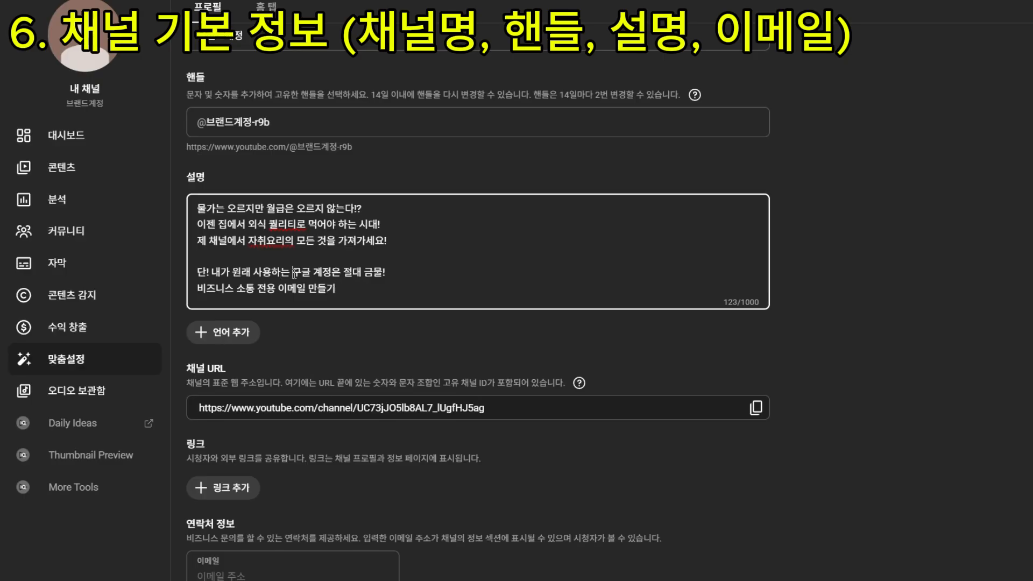
pyautogui.moveTo(292, 273); pyautogui.dragTo(333, 273)
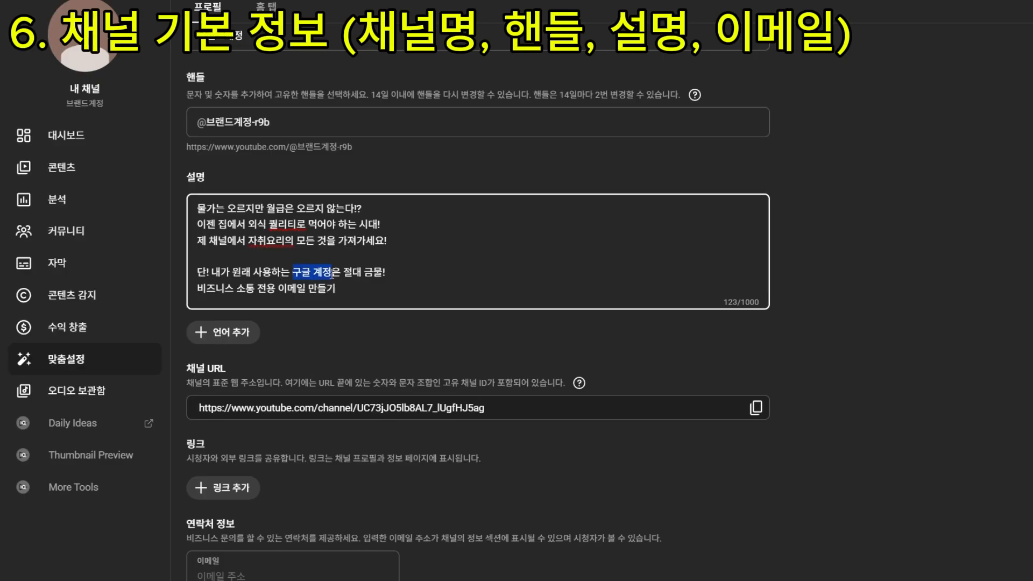
pyautogui.click(377, 288)
pyautogui.moveTo(336, 289); pyautogui.dragTo(199, 295)
# Add two example lines contrasting the original Google account e-mail with a business-only Google account e-mail, and highlight them.
pyautogui.click(425, 297)
pyautogui.hotkey('ctrl', 'v')
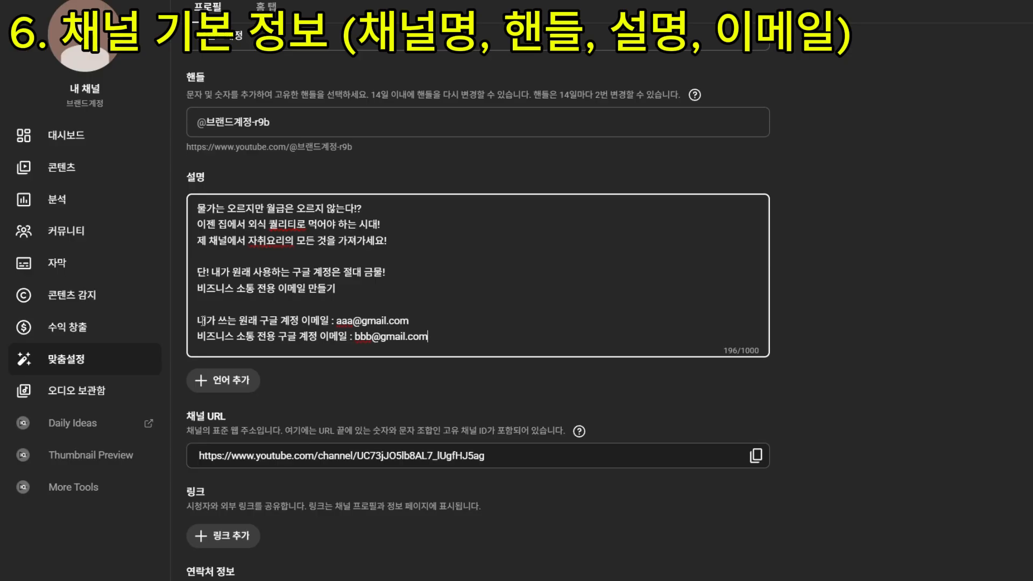
pyautogui.moveTo(198, 321); pyautogui.dragTo(427, 318)
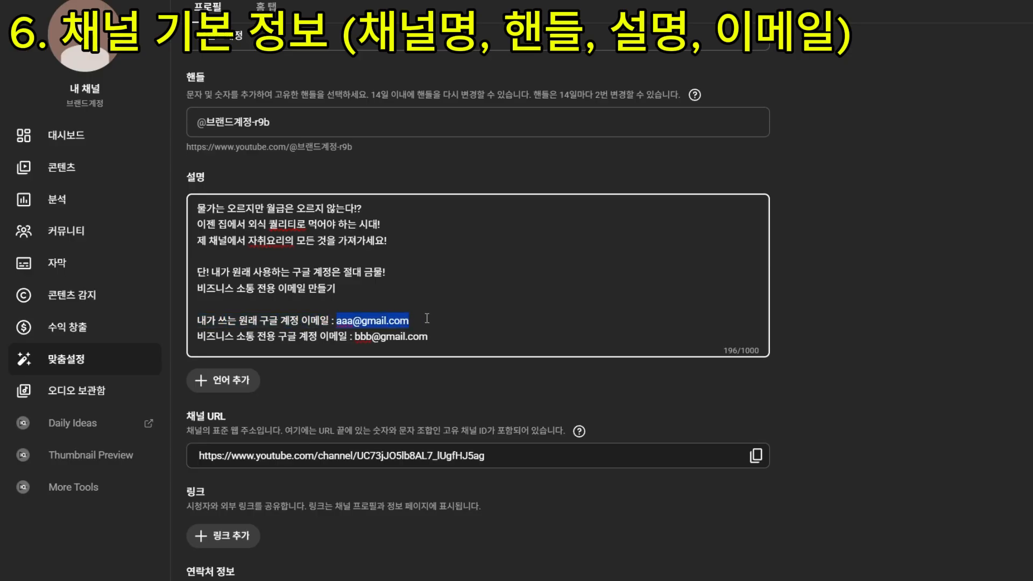
pyautogui.click(200, 337)
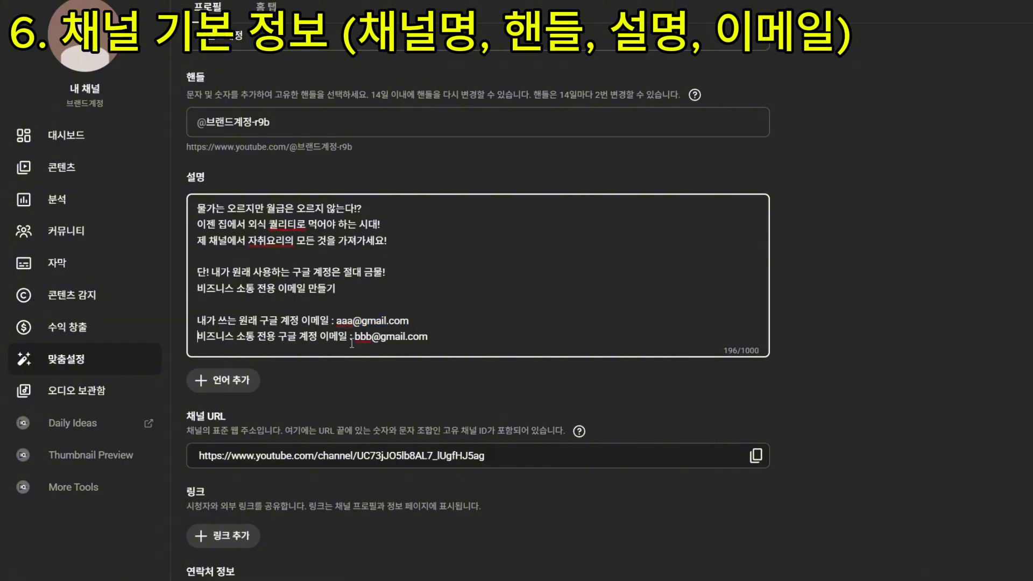
pyautogui.moveTo(355, 337); pyautogui.dragTo(336, 322)
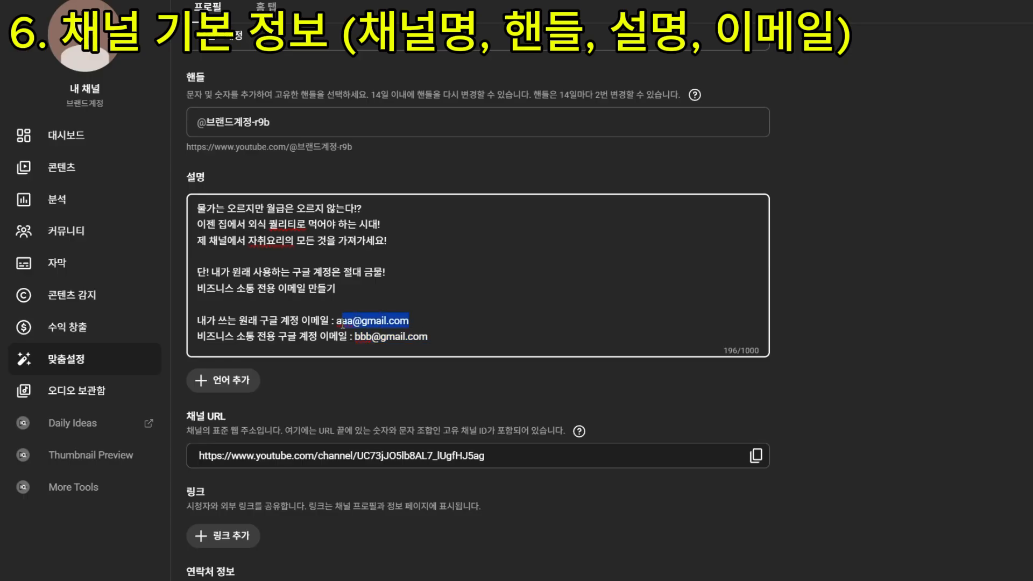
pyautogui.click(356, 338)
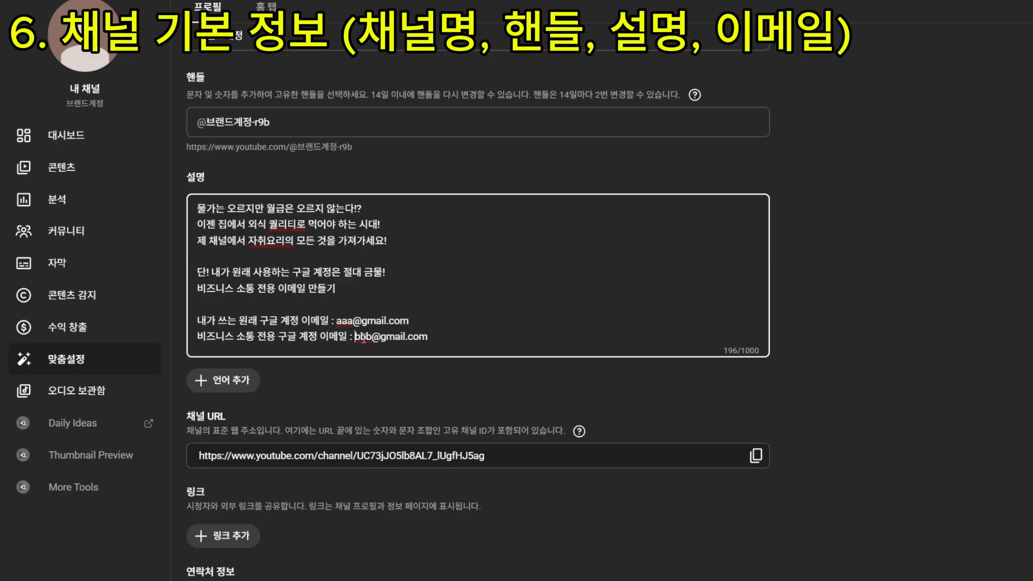
pyautogui.moveTo(430, 321); pyautogui.dragTo(204, 321)
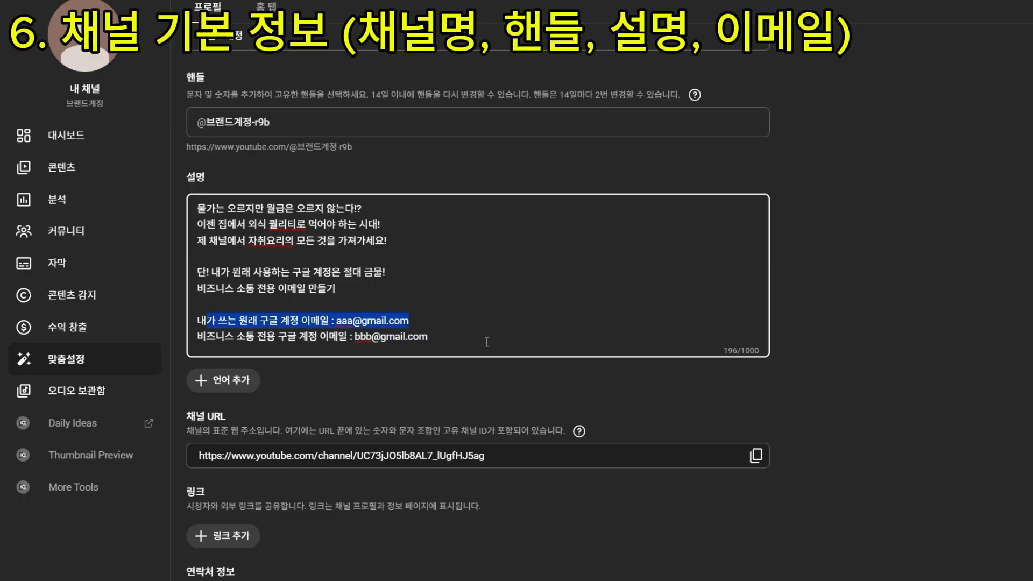
# Replace the two example e-mail lines with "비즈니스 및 협업 문의" and the business contact e-mail.
pyautogui.moveTo(479, 338); pyautogui.dragTo(185, 311)
pyautogui.hotkey('ctrl', 'v')
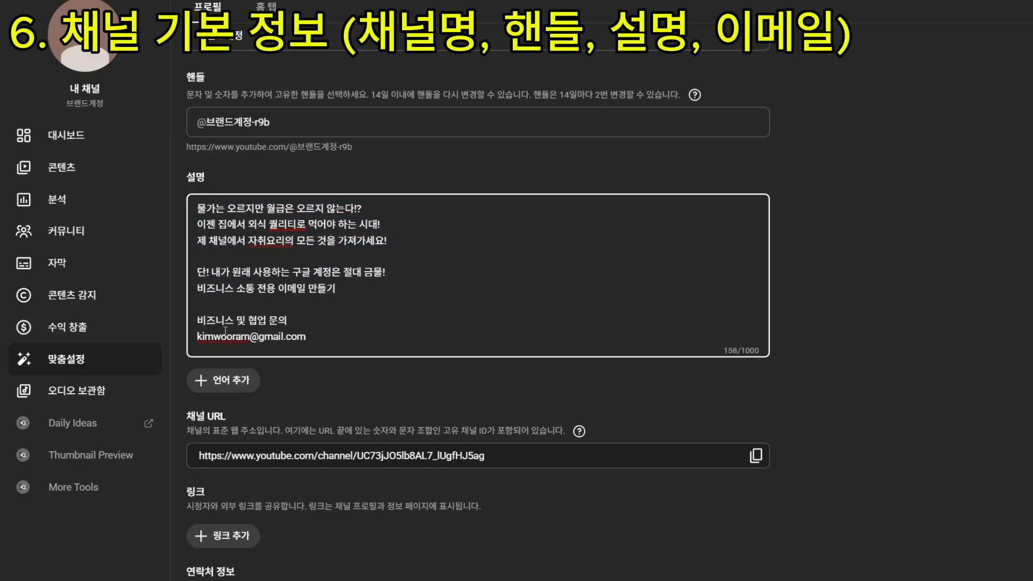
pyautogui.moveTo(308, 337); pyautogui.dragTo(193, 227)
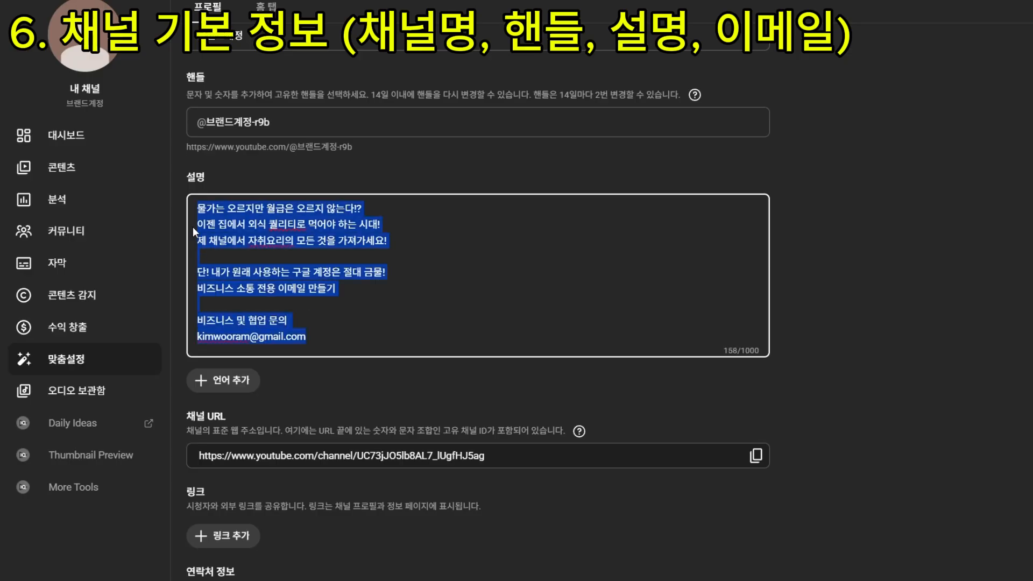
pyautogui.click(376, 335)
pyautogui.click(407, 324)
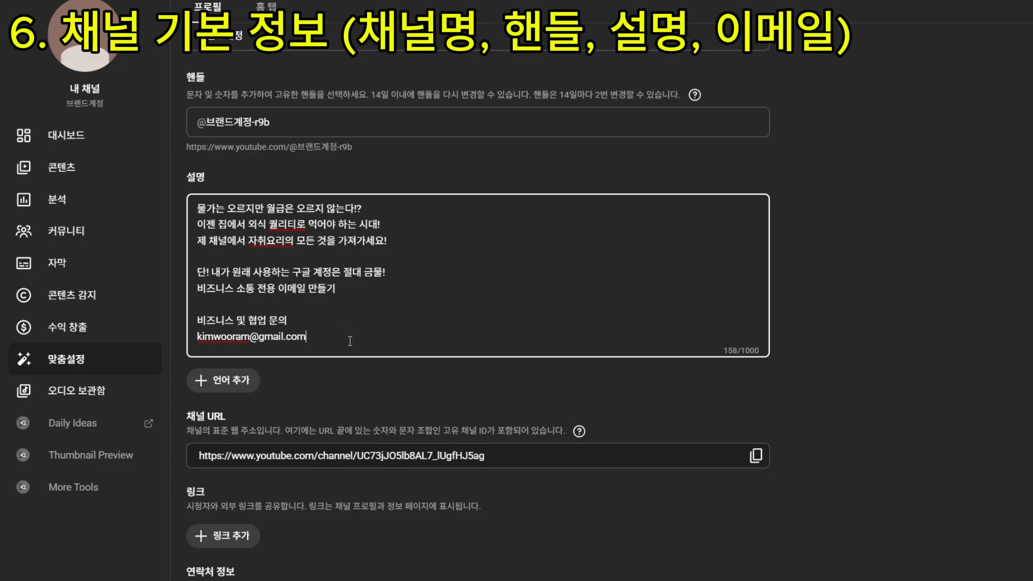
# Remove the two note lines about the Google account from the description, keeping the intro and the business inquiry contact.
pyautogui.scroll(-2, 634, 409)
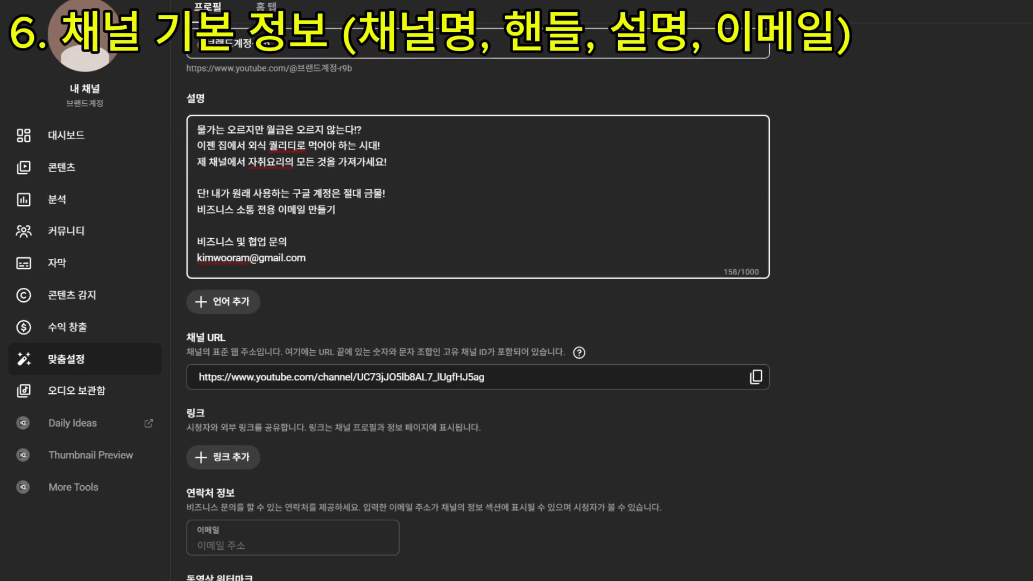
pyautogui.click(334, 257)
pyautogui.moveTo(334, 258); pyautogui.dragTo(423, 253)
pyautogui.click(356, 185)
pyautogui.click(400, 242)
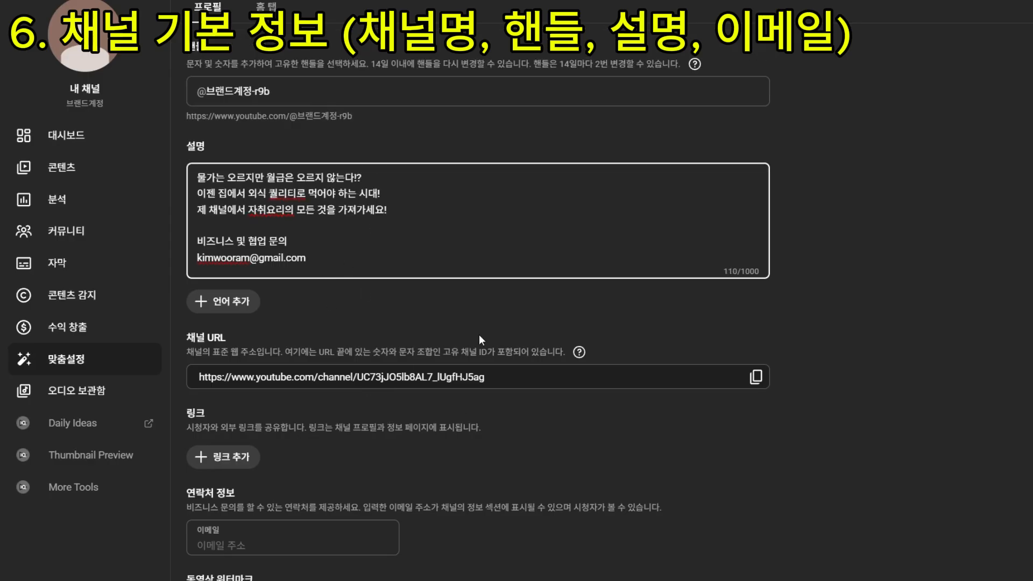
# Copy the whole description into ChatGPT and ask it to rewrite the text with more impact and appeal for viewers.
pyautogui.hotkey('ctrl', 'a')
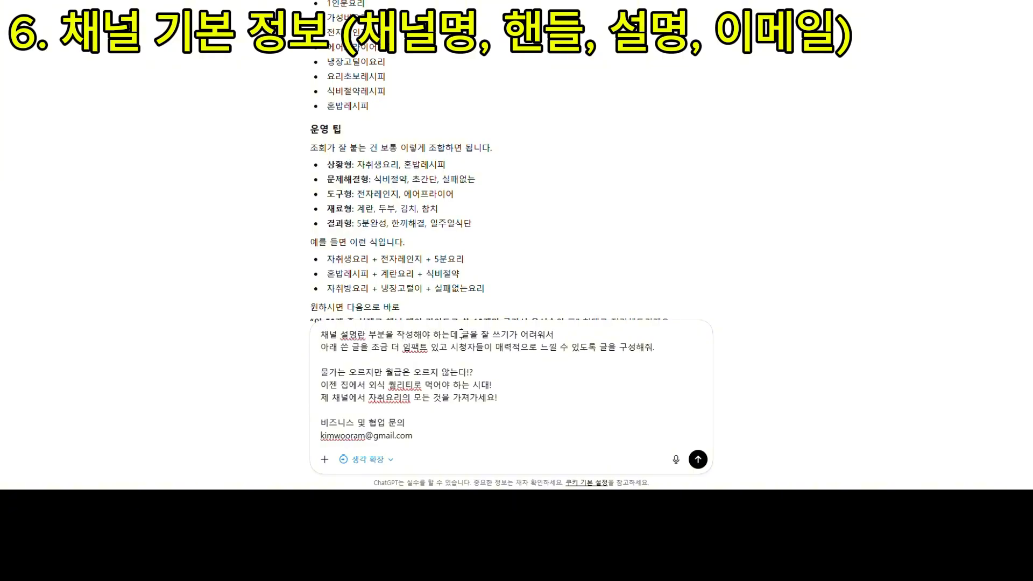
pyautogui.moveTo(461, 332); pyautogui.dragTo(555, 334)
pyautogui.click(439, 345)
pyautogui.moveTo(321, 347); pyautogui.dragTo(662, 349)
pyautogui.click(450, 348)
pyautogui.click(424, 384)
pyautogui.press('Return')
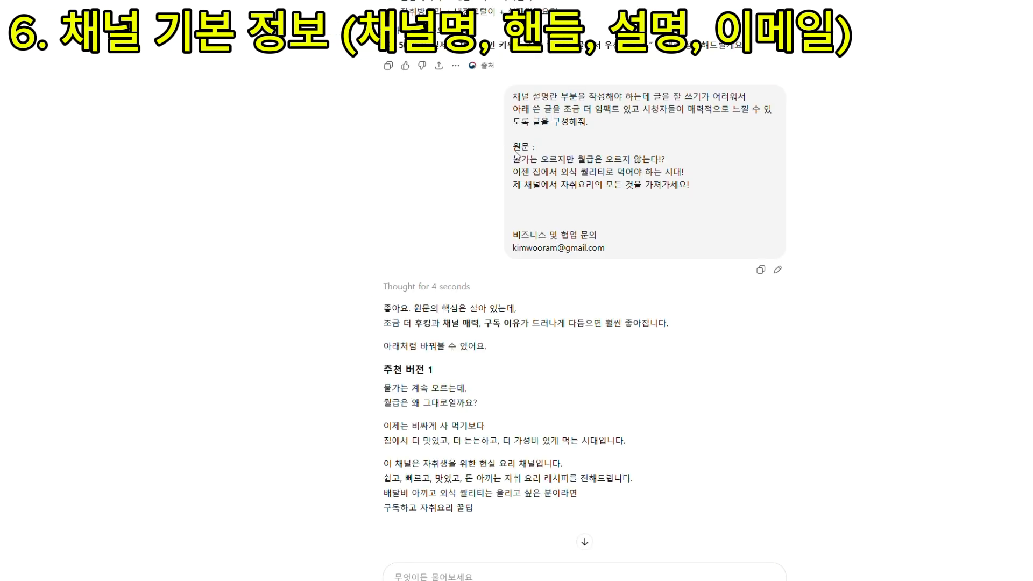
# Copy recommended version 1 (추천 버전 1) from ChatGPT's reply and paste it as the channel description in YouTube Studio.
pyautogui.moveTo(513, 158)
pyautogui.mouseDown()
pyautogui.moveTo(688, 185)
pyautogui.moveTo(670, 173)
pyautogui.moveTo(512, 162)
pyautogui.mouseUp()
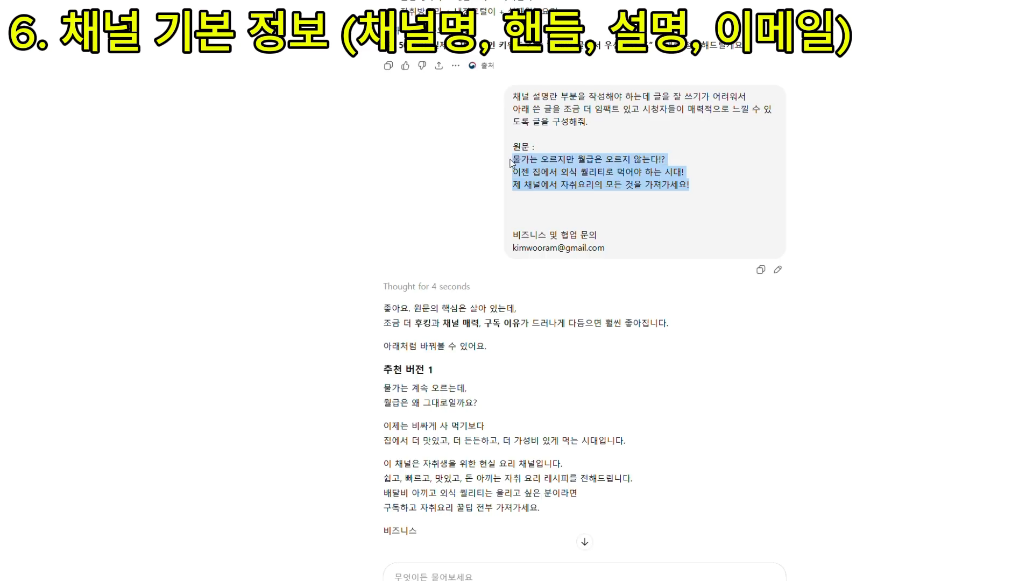
pyautogui.scroll(-2, 563, 312)
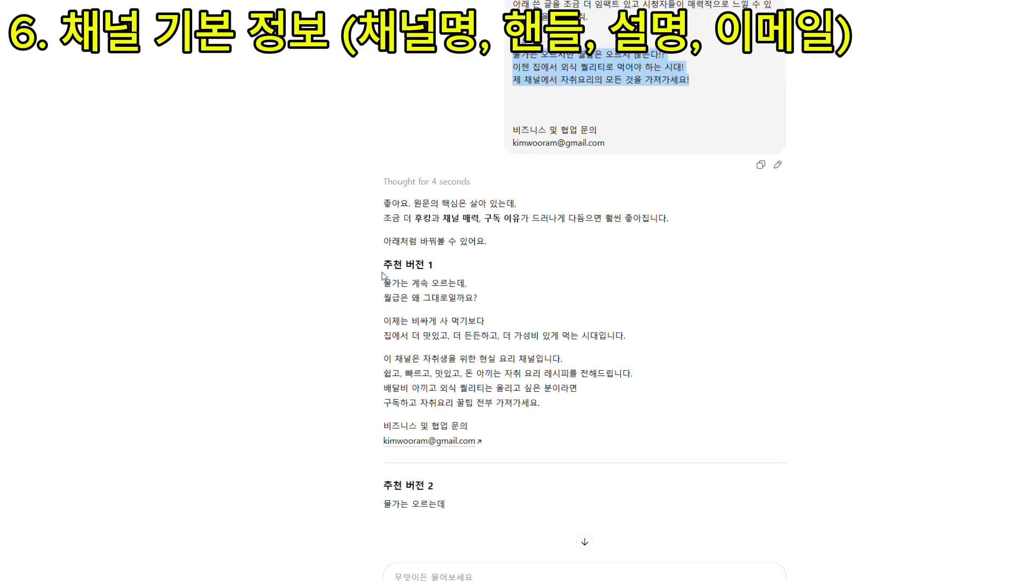
pyautogui.moveTo(383, 279); pyautogui.dragTo(559, 338)
pyautogui.hotkey('ctrl', 'c')
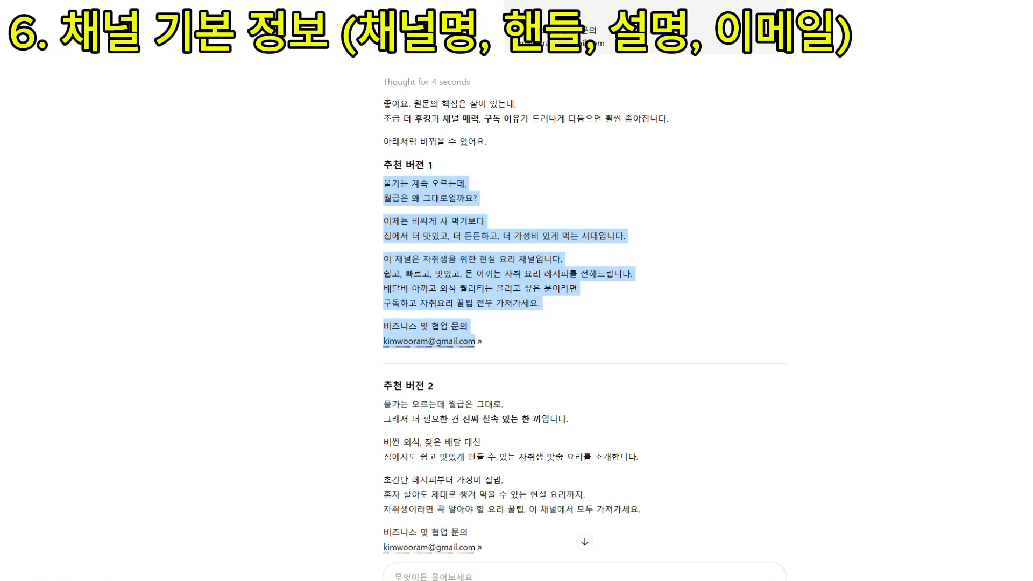
pyautogui.scroll(-3, 584, 290)
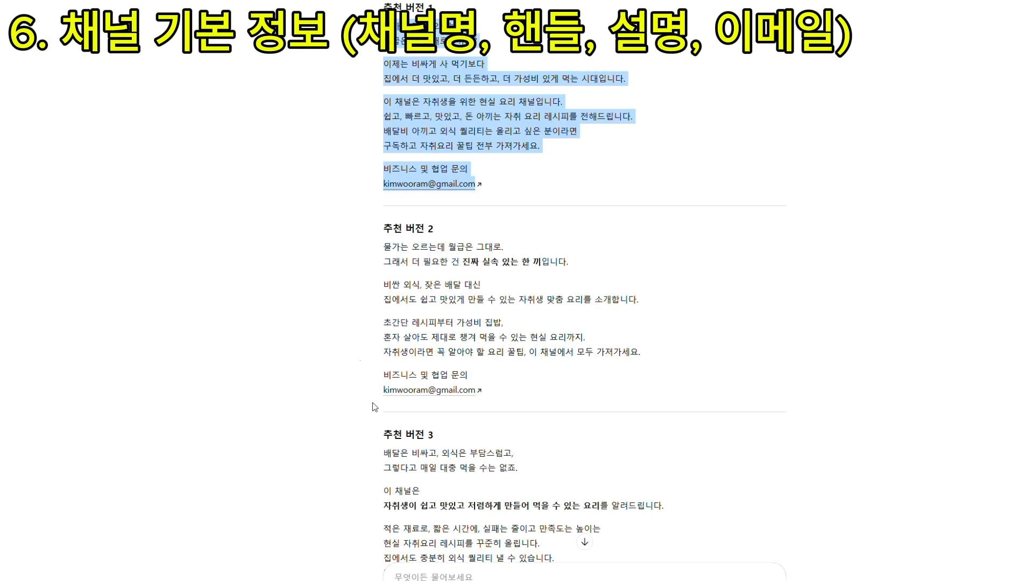
pyautogui.hotkey('alt', 'Tab')
pyautogui.hotkey('ctrl', 'v')
pyautogui.click(235, 228)
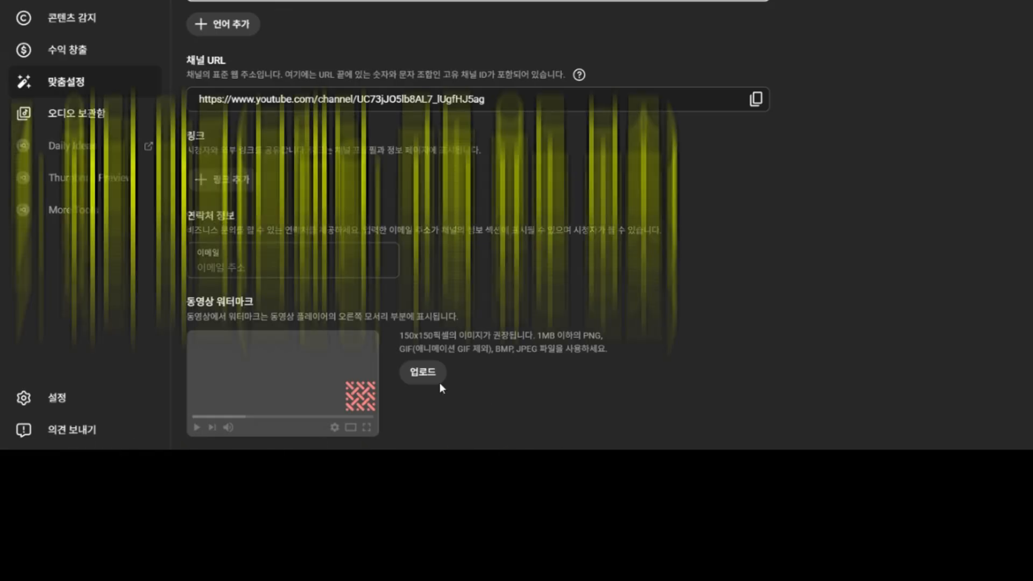
# Upload the image "ChatGPT Image 2026년 3월 1일 오후 12_00_35" as the video watermark (동영상 워터마크).
pyautogui.moveTo(193, 302); pyautogui.dragTo(494, 309)
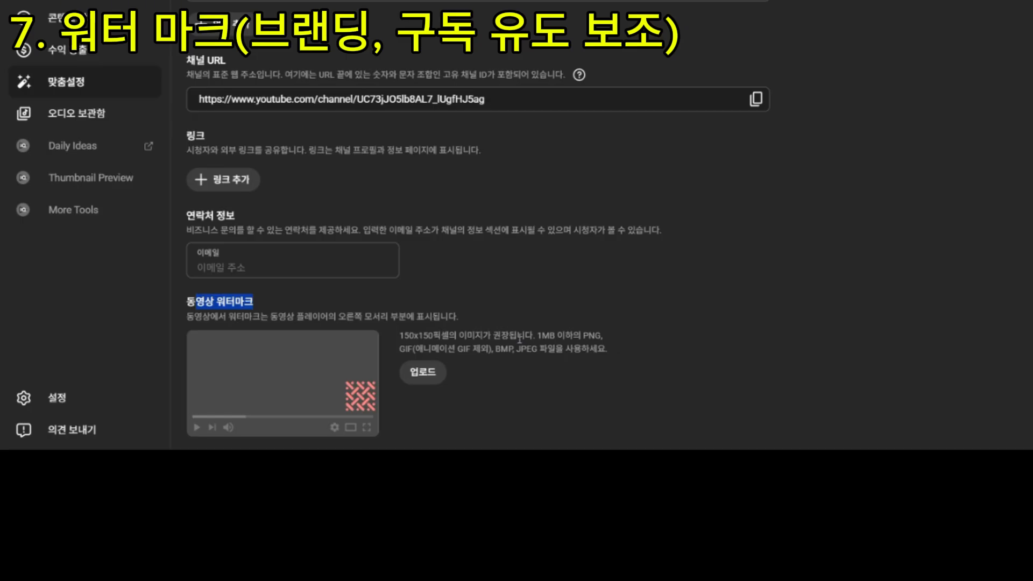
pyautogui.click(539, 287)
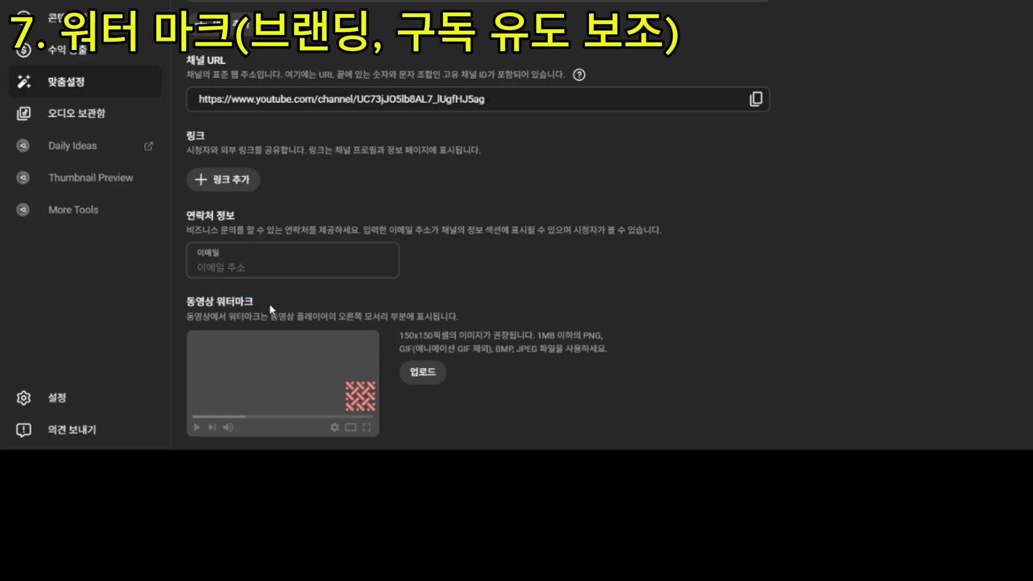
pyautogui.click(427, 376)
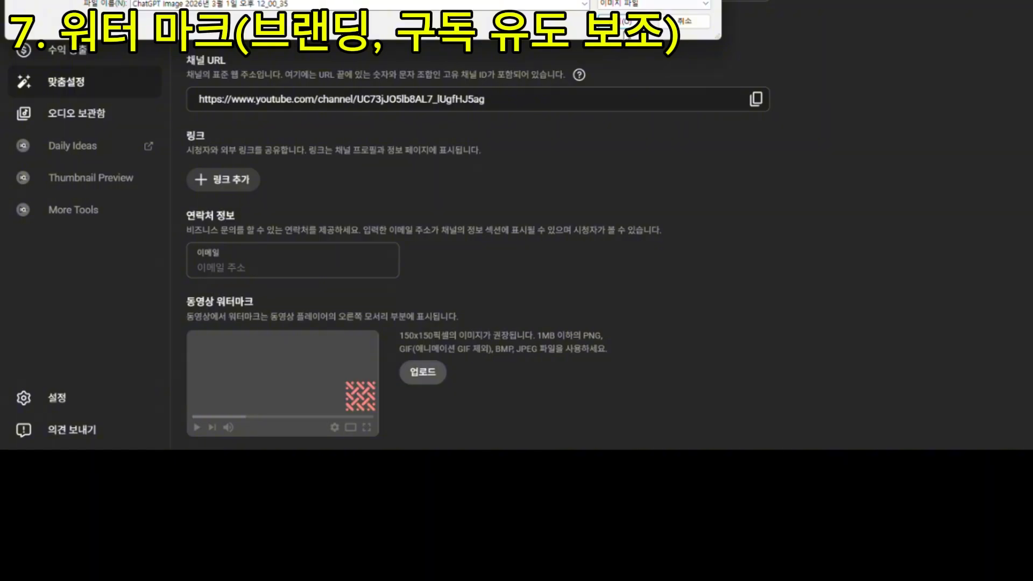
pyautogui.click(625, 23)
pyautogui.click(1032, 275)
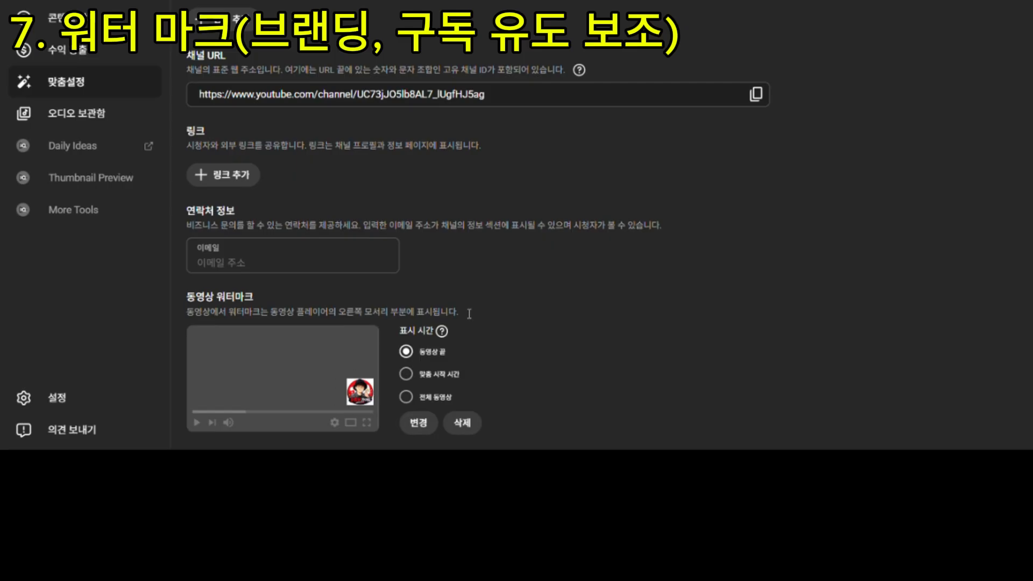
# Try the watermark display time options and set it to the entire video (전체 동영상).
pyautogui.click(406, 398)
pyautogui.click(409, 373)
pyautogui.click(430, 352)
pyautogui.click(406, 397)
pyautogui.click(415, 375)
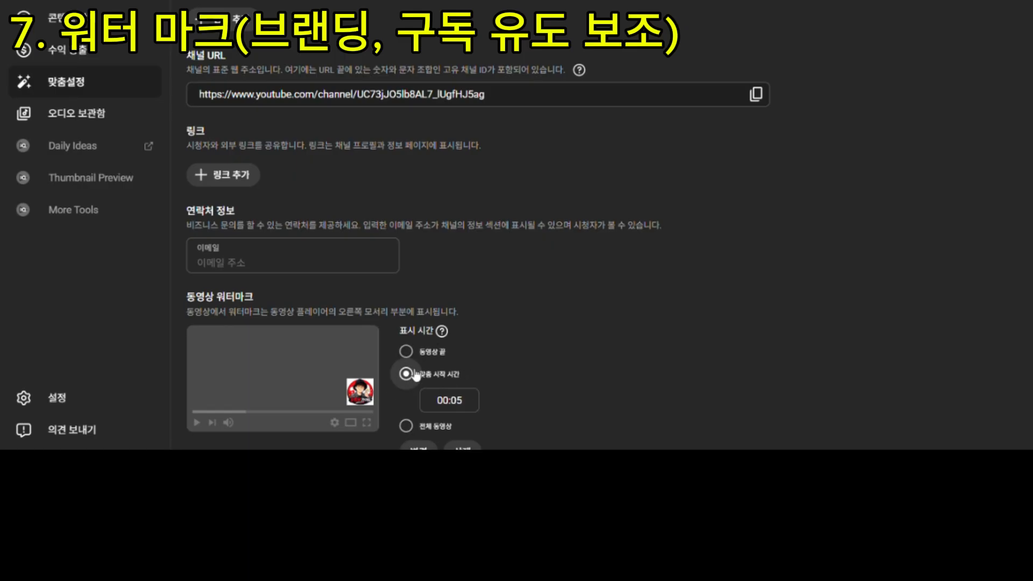
pyautogui.click(418, 357)
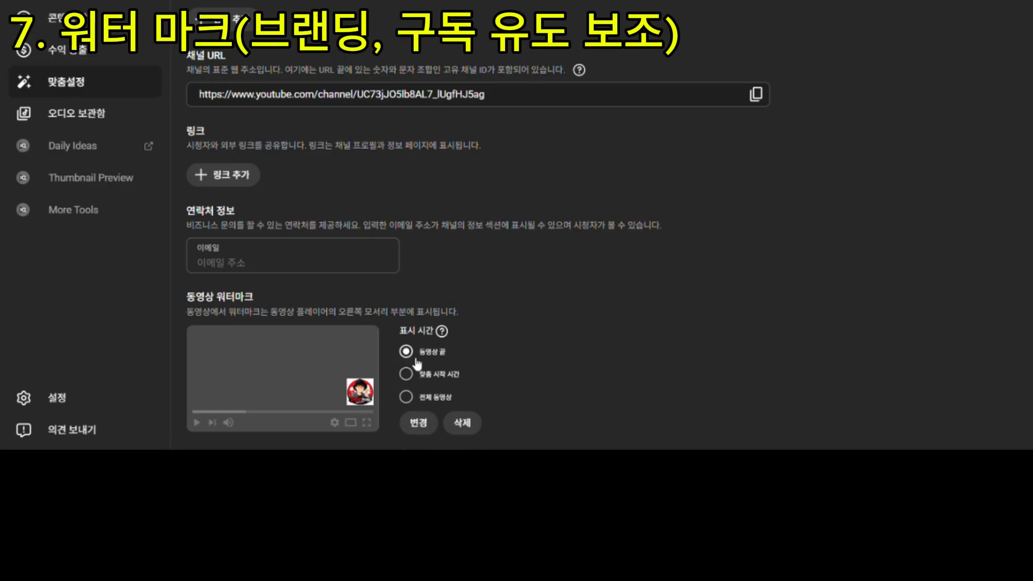
pyautogui.click(406, 400)
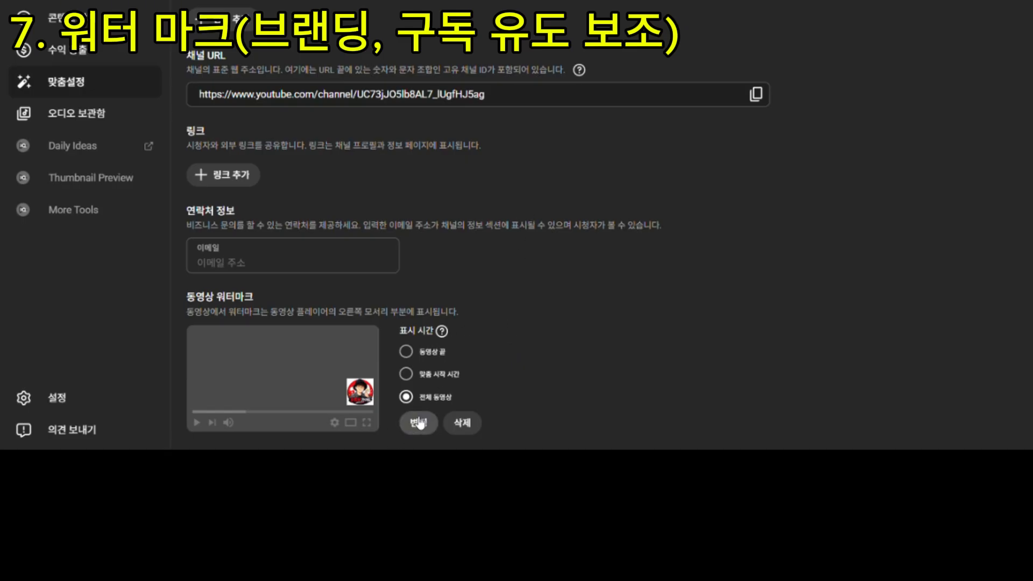
# Ask ChatGPT to create a YouTube video watermark image that suits the 자취요리 cooking channel concept.
pyautogui.scroll(-5, 882, 25)
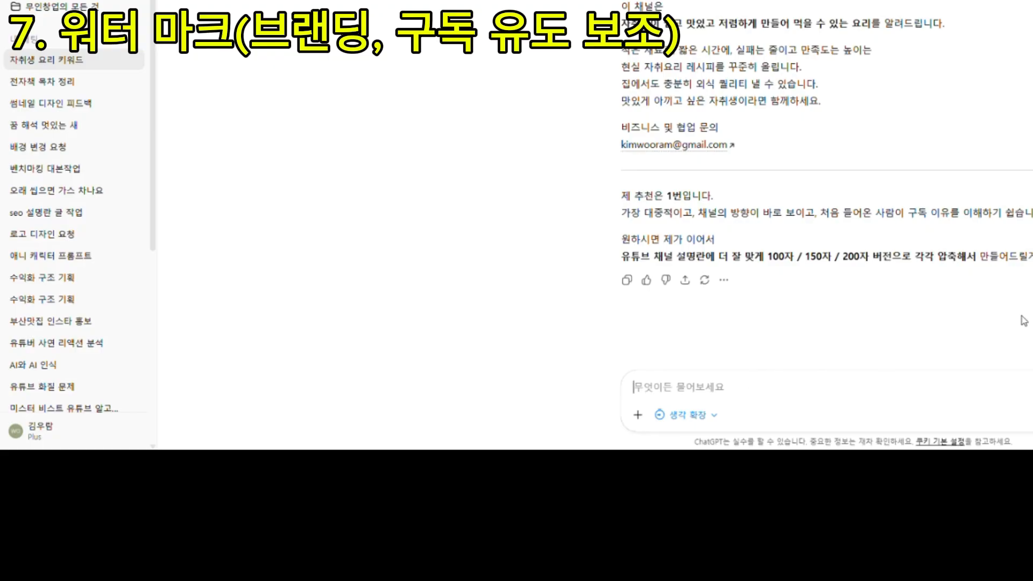
pyautogui.write('유')
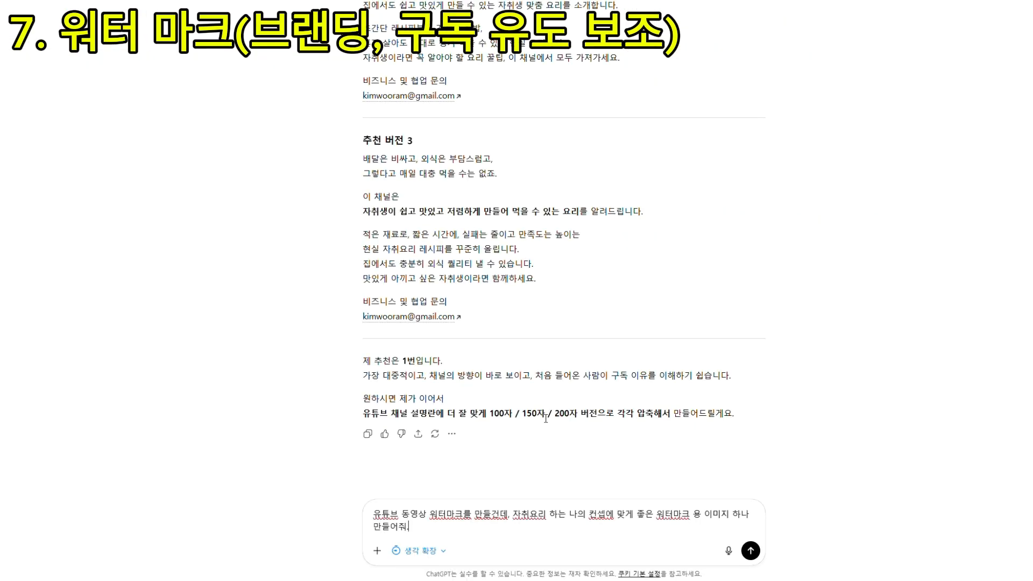
pyautogui.scroll(10, 545, 418)
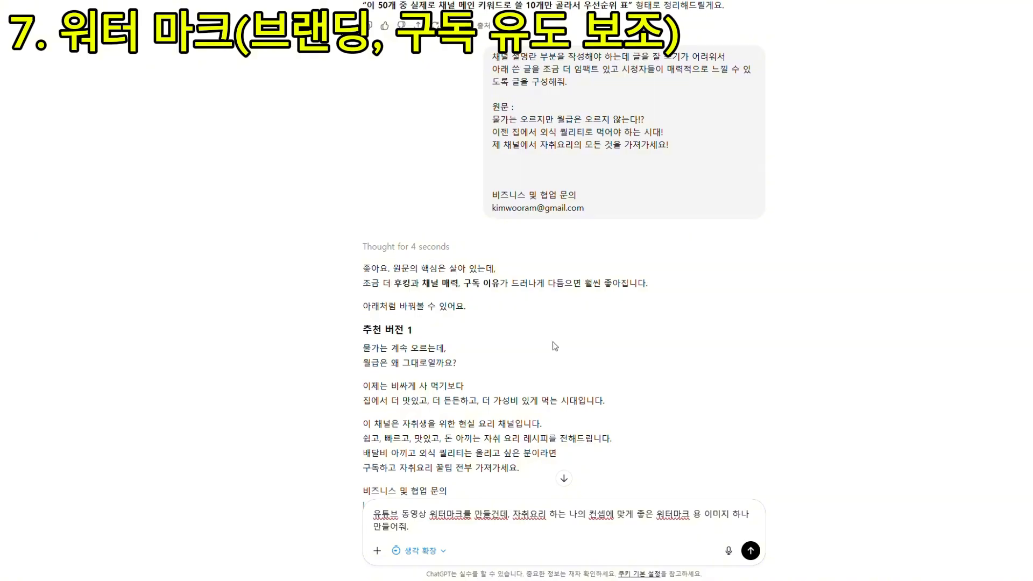
pyautogui.scroll(-10, 555, 346)
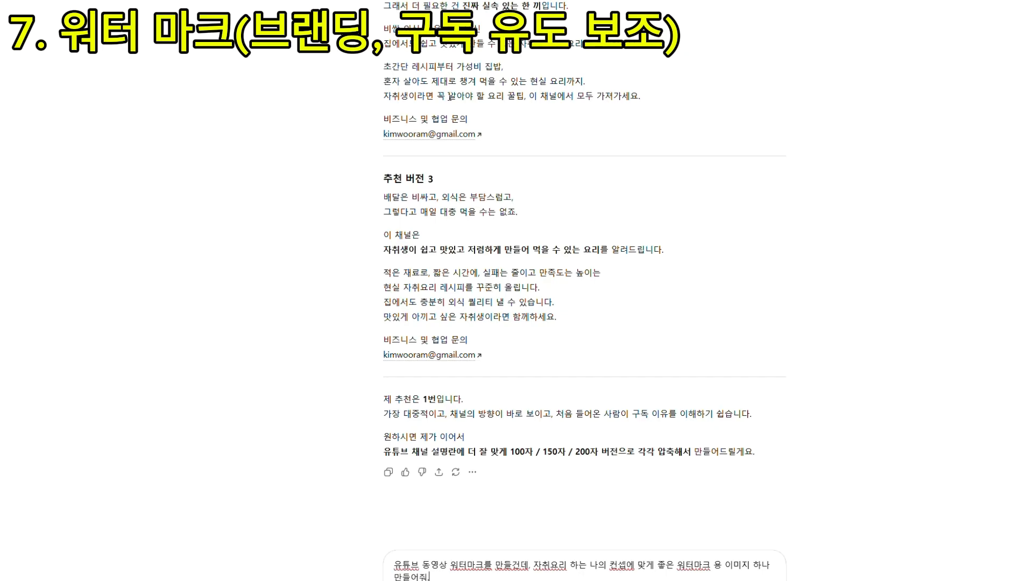
pyautogui.moveTo(395, 563); pyautogui.dragTo(744, 579)
pyautogui.click(579, 575)
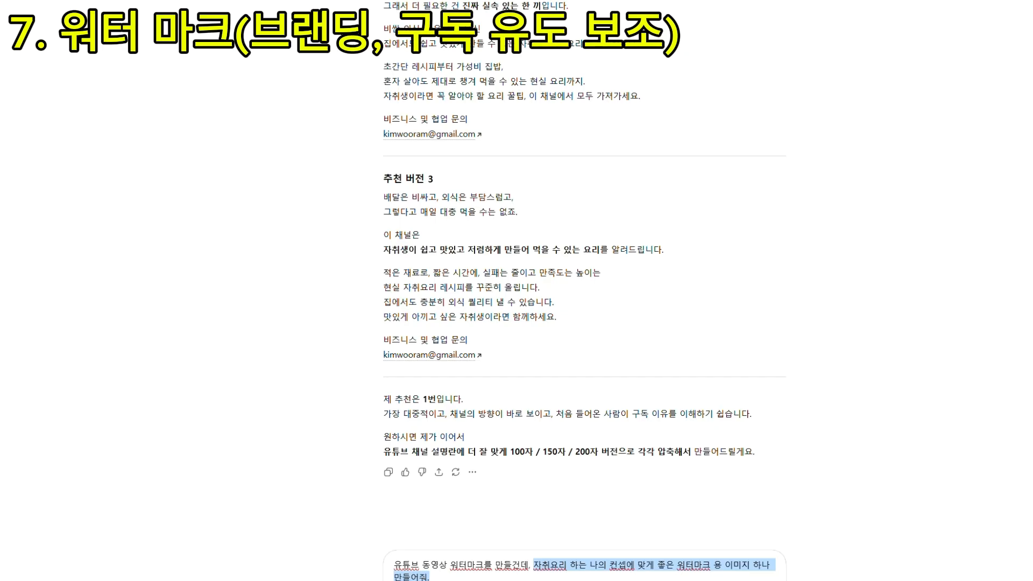
pyautogui.press('Return')
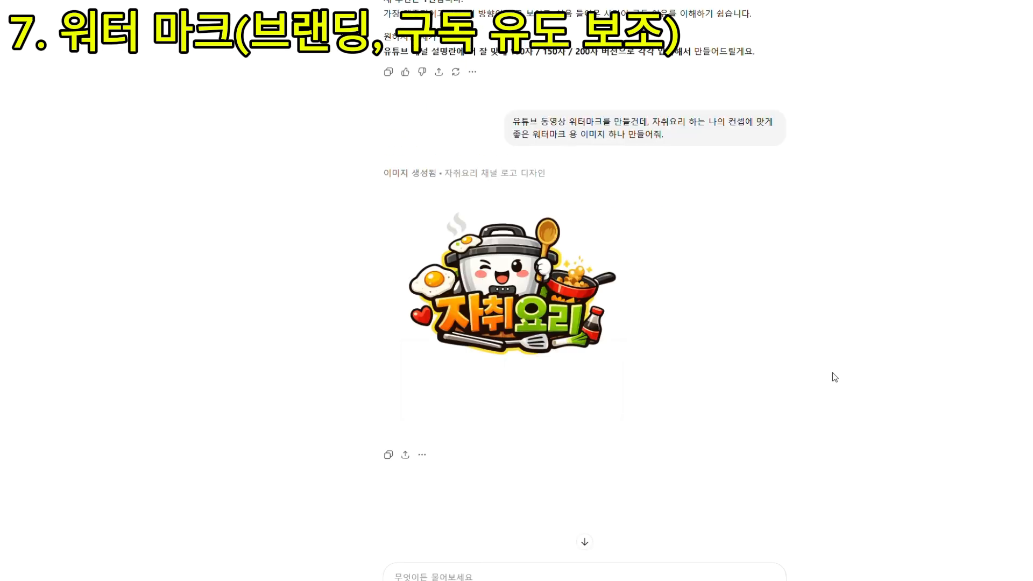
# Replace the video watermark (동영상 워터마크) in YouTube Studio with the generated 자취요리 logo and publish the channel changes.
pyautogui.moveTo(430, 316)
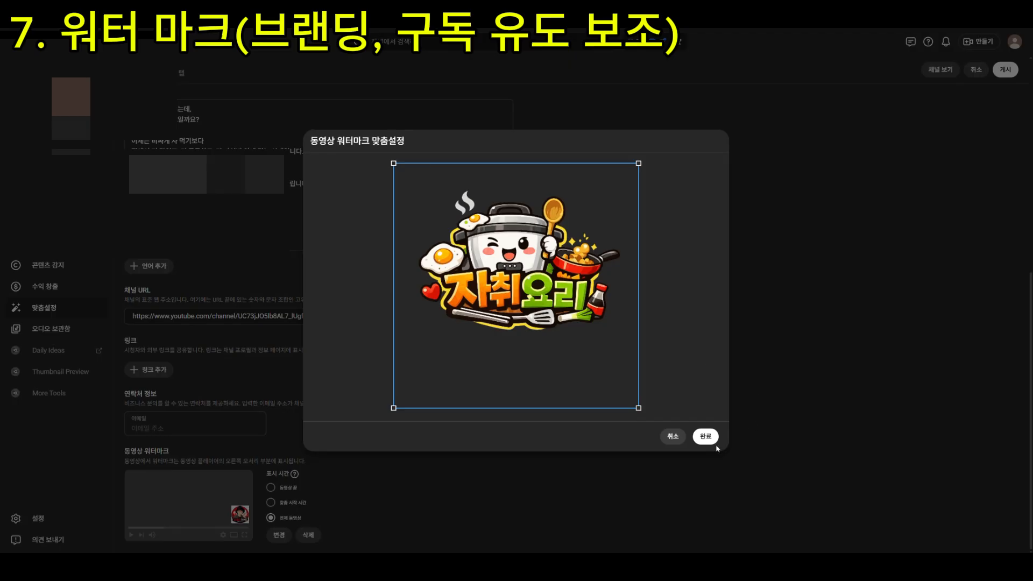
pyautogui.click(704, 435)
pyautogui.scroll(-3, 563, 435)
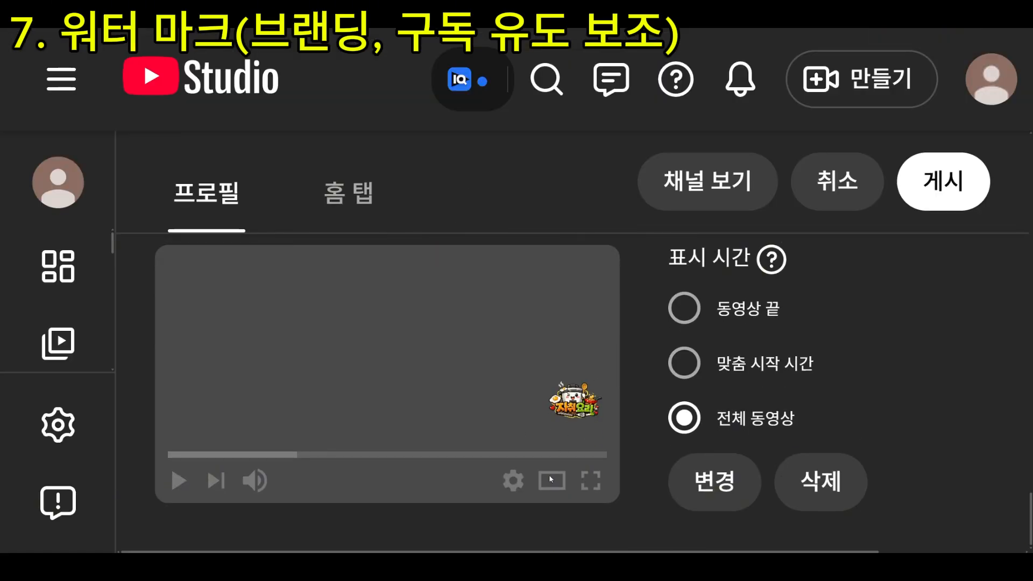
pyautogui.scroll(-8, 645, 405)
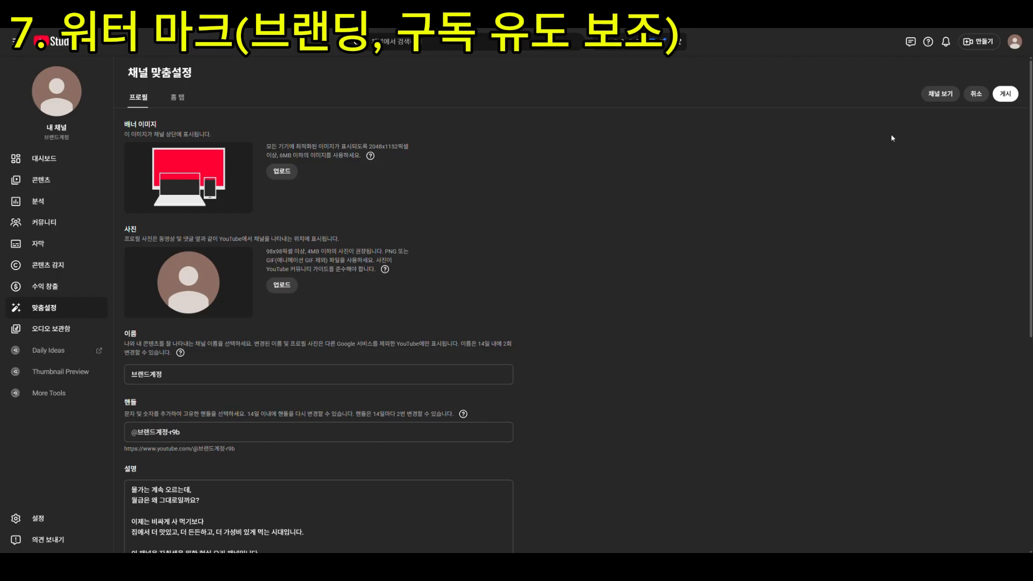
pyautogui.scroll(-4, 868, 224)
pyautogui.scroll(-4, 868, 223)
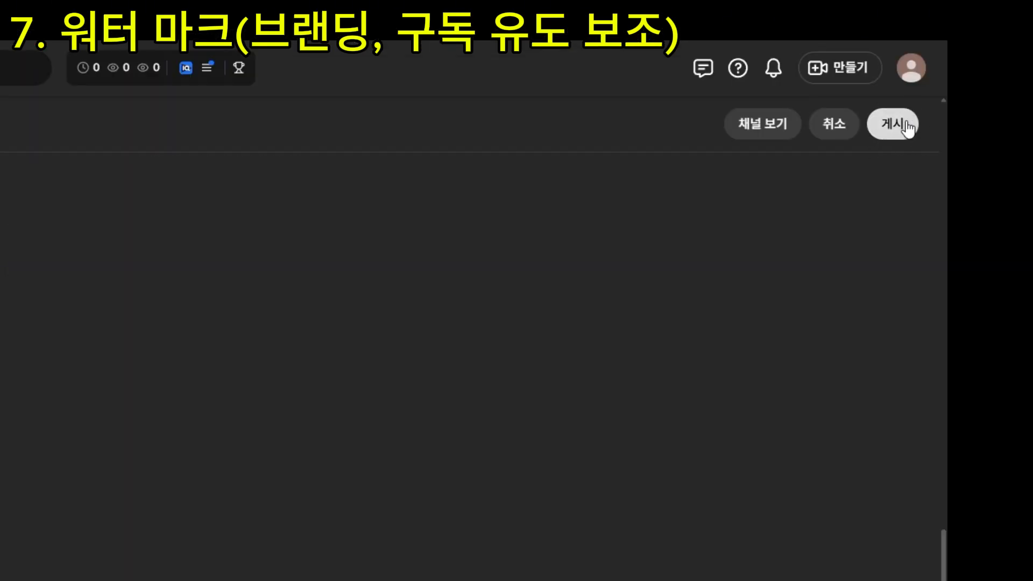
pyautogui.click(909, 129)
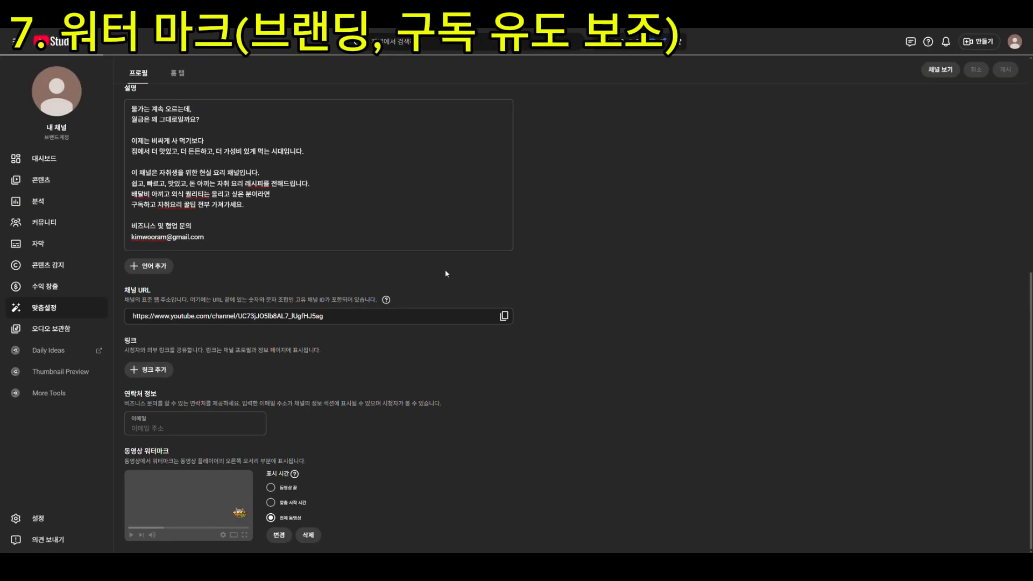
# Go to the published channel page and examine its full description and additional information.
pyautogui.scroll(8, 428, 368)
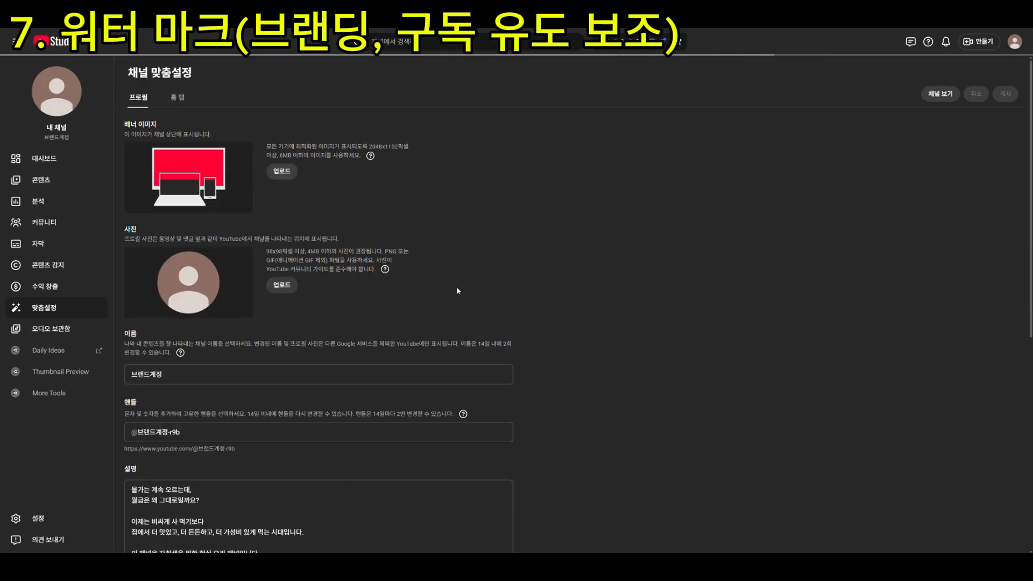
pyautogui.scroll(-3, 514, 263)
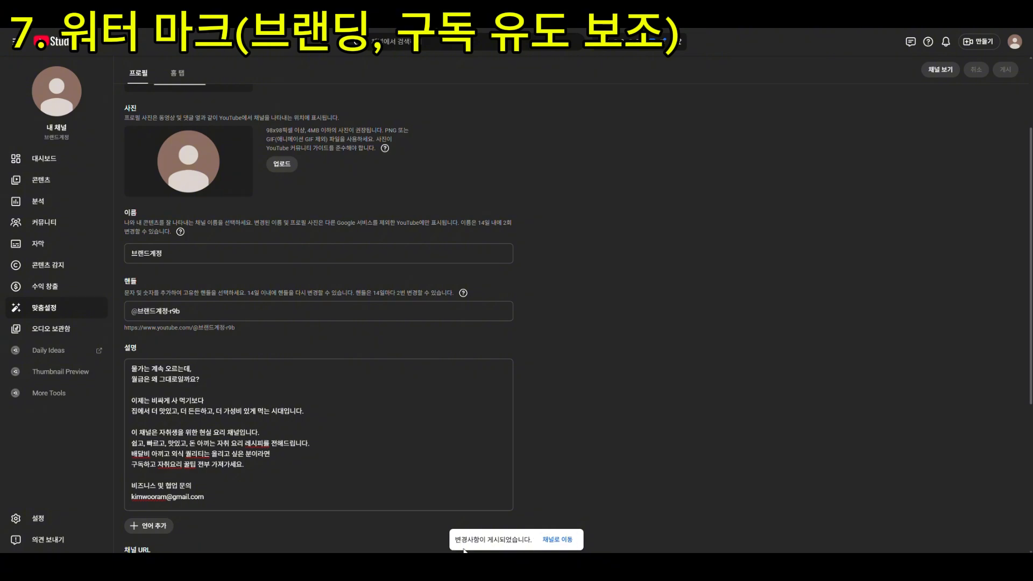
pyautogui.click(558, 538)
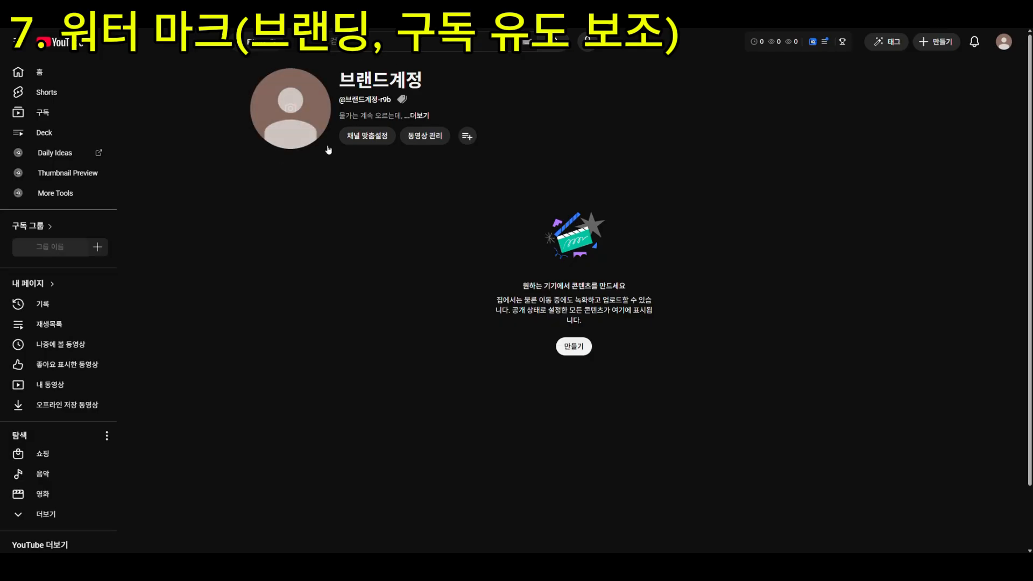
pyautogui.click(429, 119)
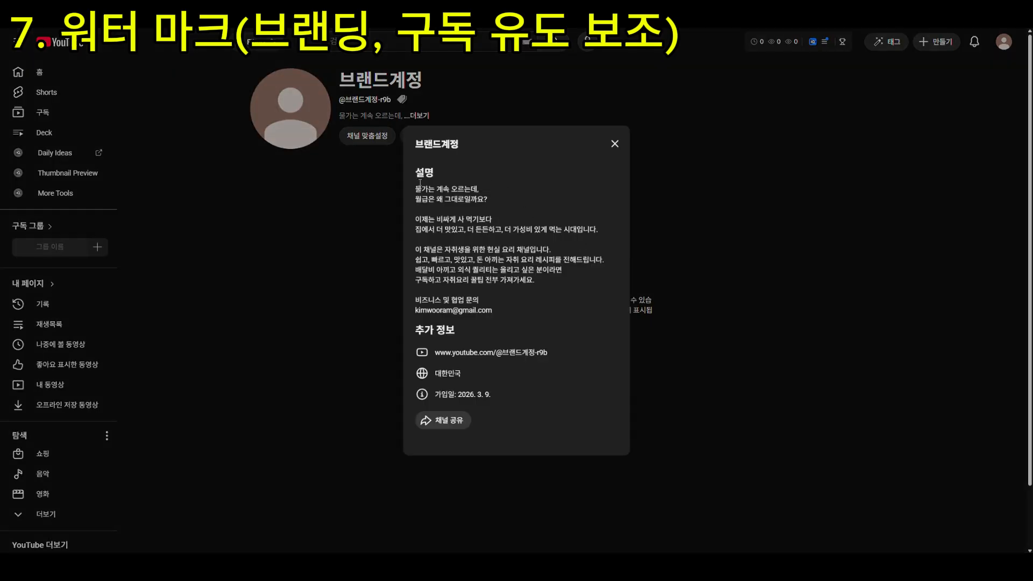
pyautogui.moveTo(420, 183); pyautogui.dragTo(536, 312)
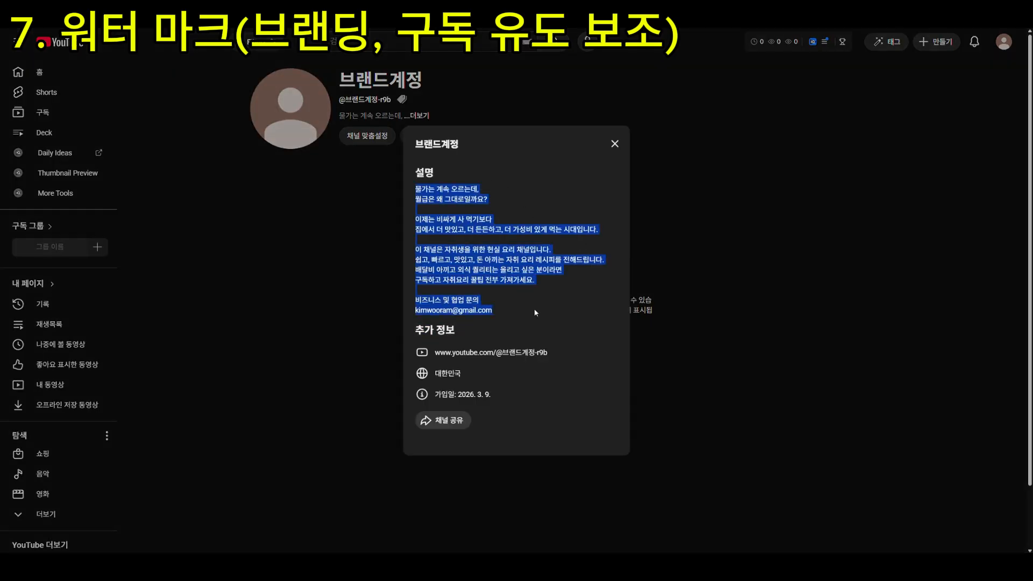
pyautogui.click(614, 143)
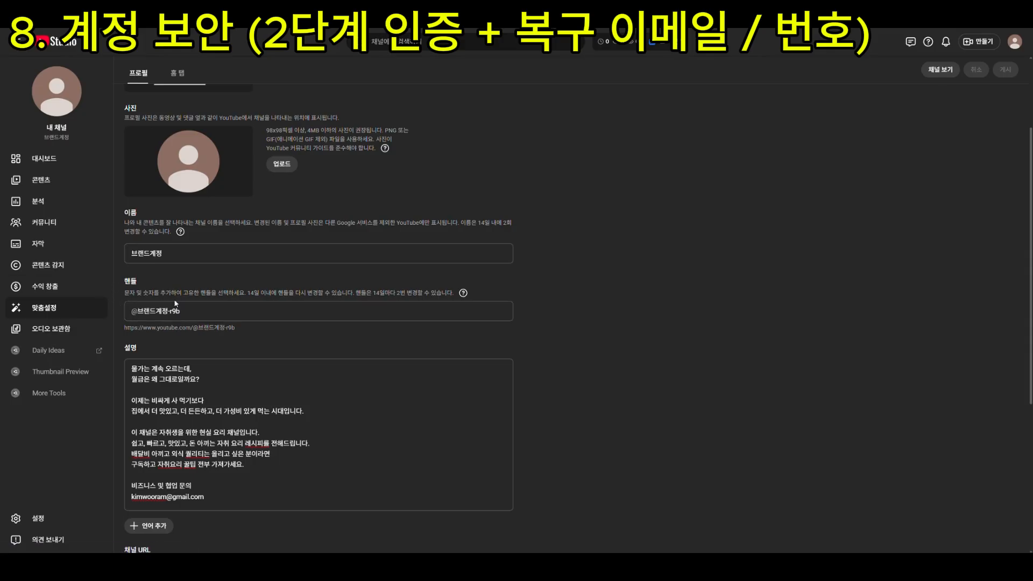
# Open the Google account (Google 계정) management page for the brand channel from YouTube.
pyautogui.click(1014, 42)
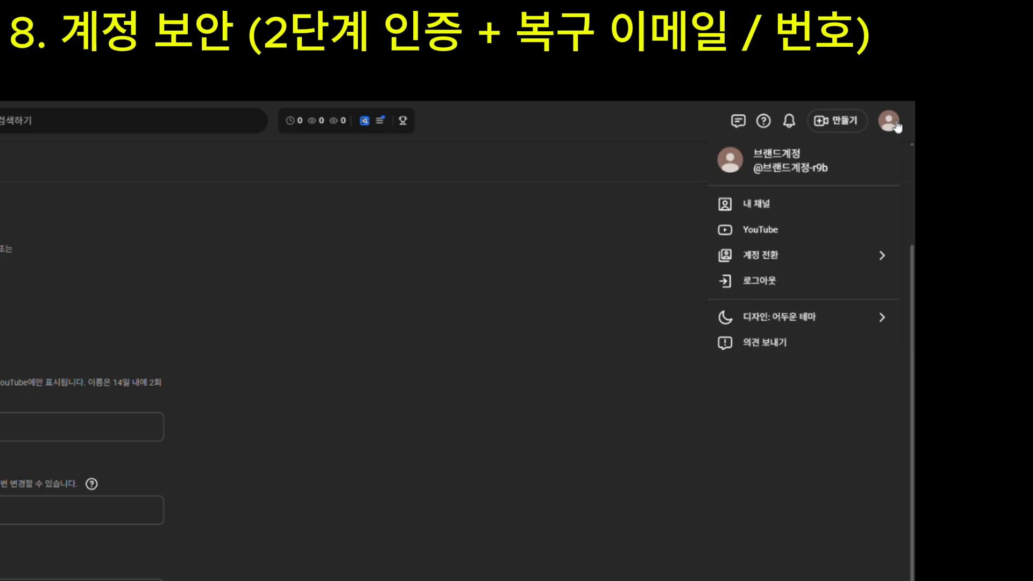
pyautogui.click(895, 127)
pyautogui.click(888, 121)
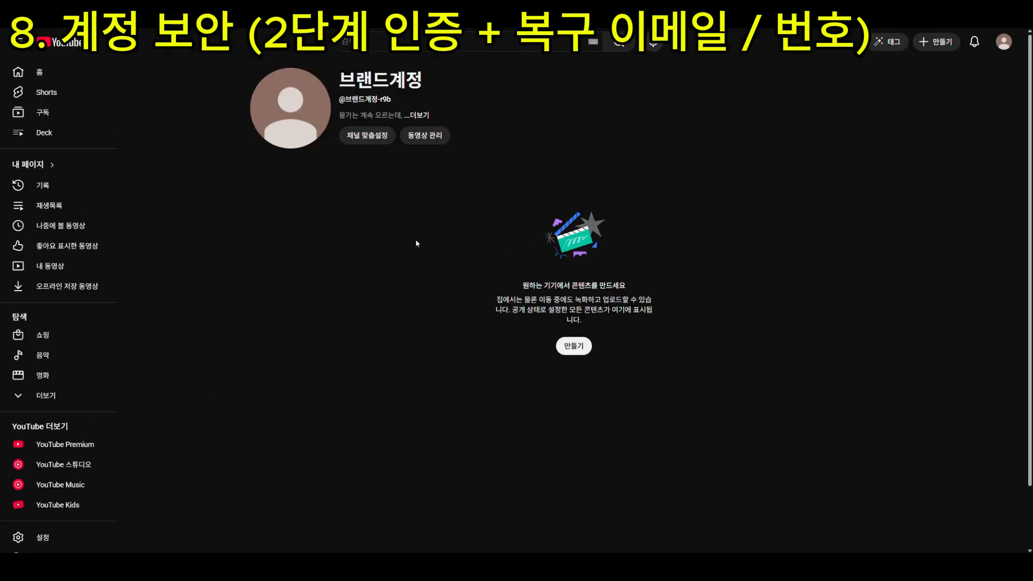
pyautogui.click(1003, 47)
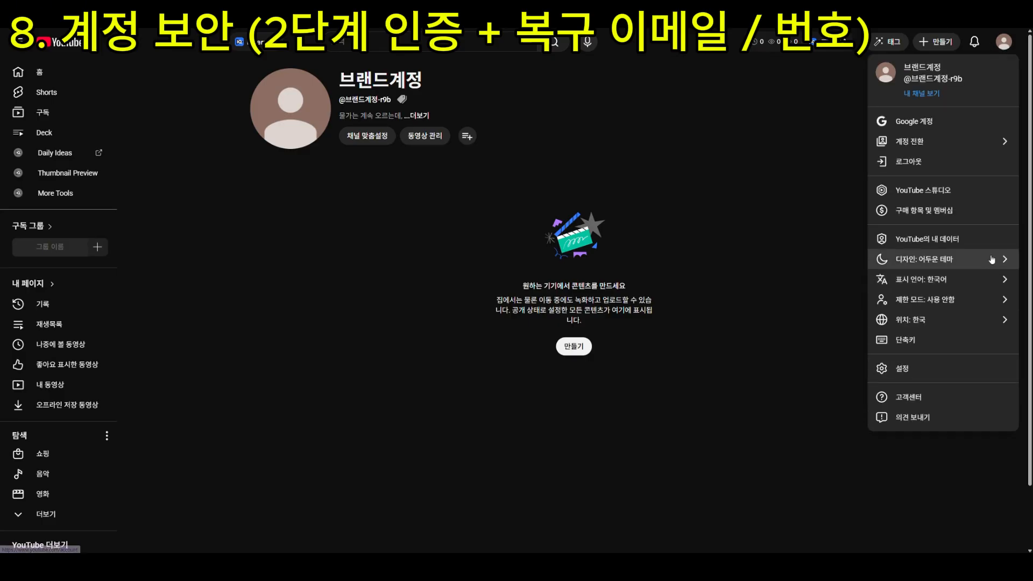
pyautogui.click(931, 132)
pyautogui.click(40, 125)
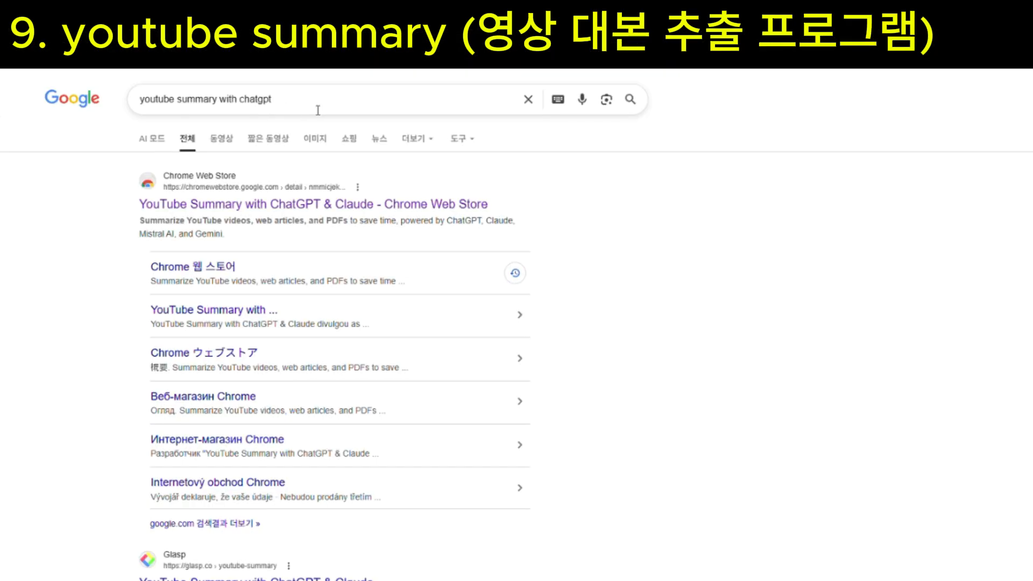
# Open the Chrome Web Store result for YouTube Summary with ChatGPT & Claude from the Google search "youtube summary with chatgpt".
pyautogui.moveTo(283, 100); pyautogui.dragTo(144, 99)
pyautogui.click(244, 100)
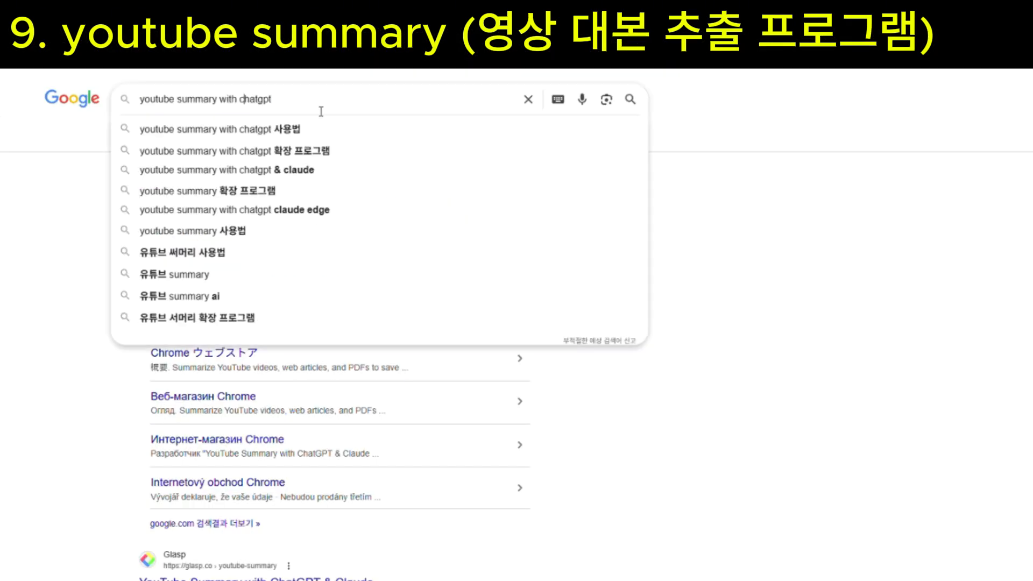
pyautogui.click(839, 342)
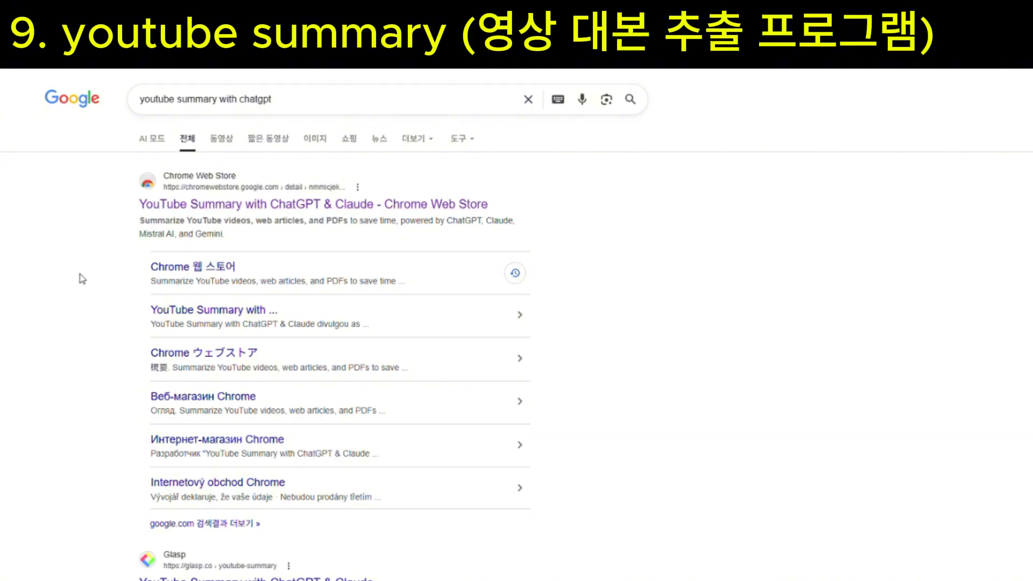
pyautogui.click(180, 205)
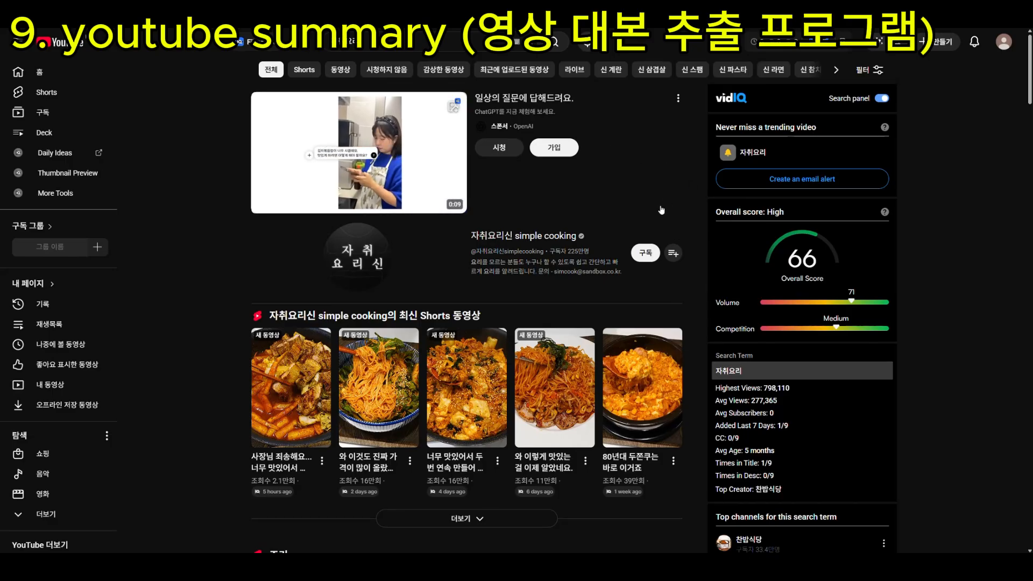
# Browse the YouTube results for 자취요리 and open the video "고물가 시대에서 살아남기 -자취입문편-".
pyautogui.scroll(-7, 943, 206)
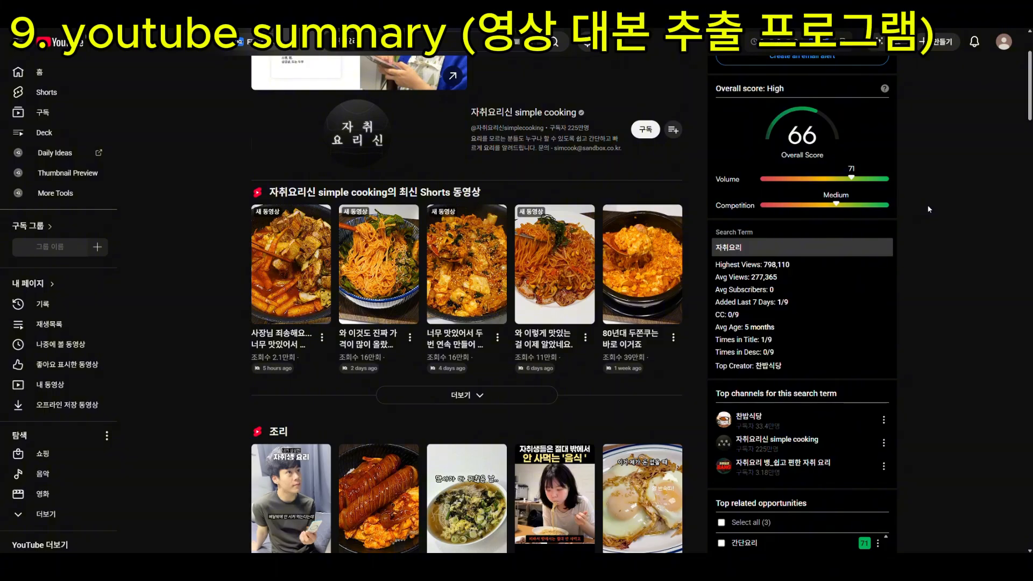
pyautogui.scroll(-3, 936, 219)
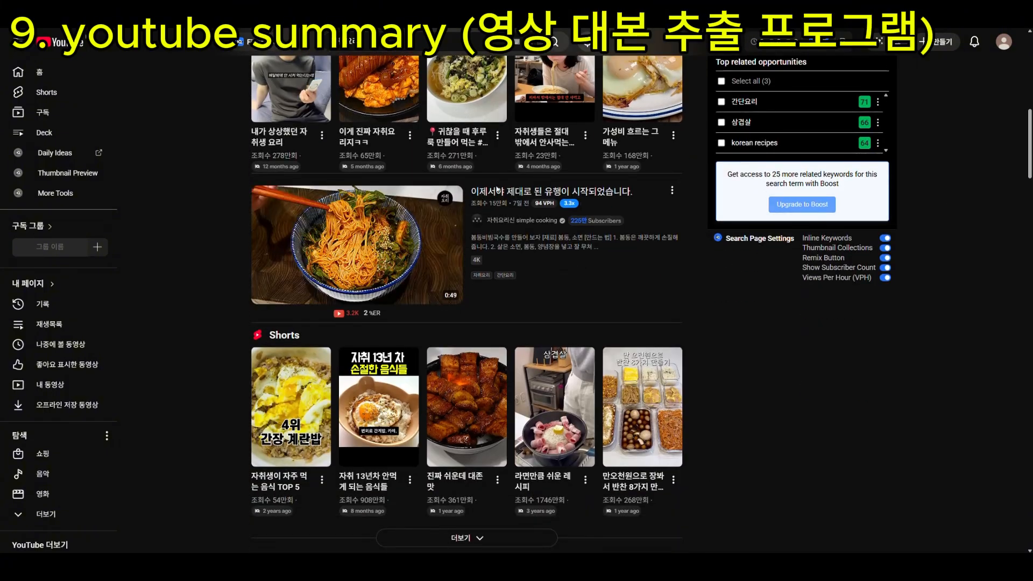
pyautogui.moveTo(522, 200)
pyautogui.scroll(-7, 802, 214)
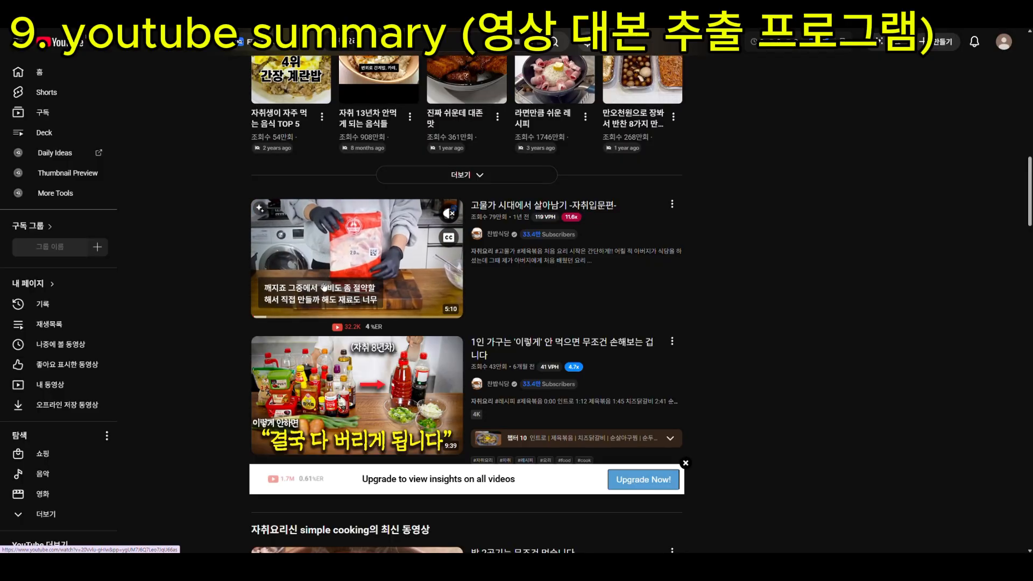
pyautogui.click(514, 212)
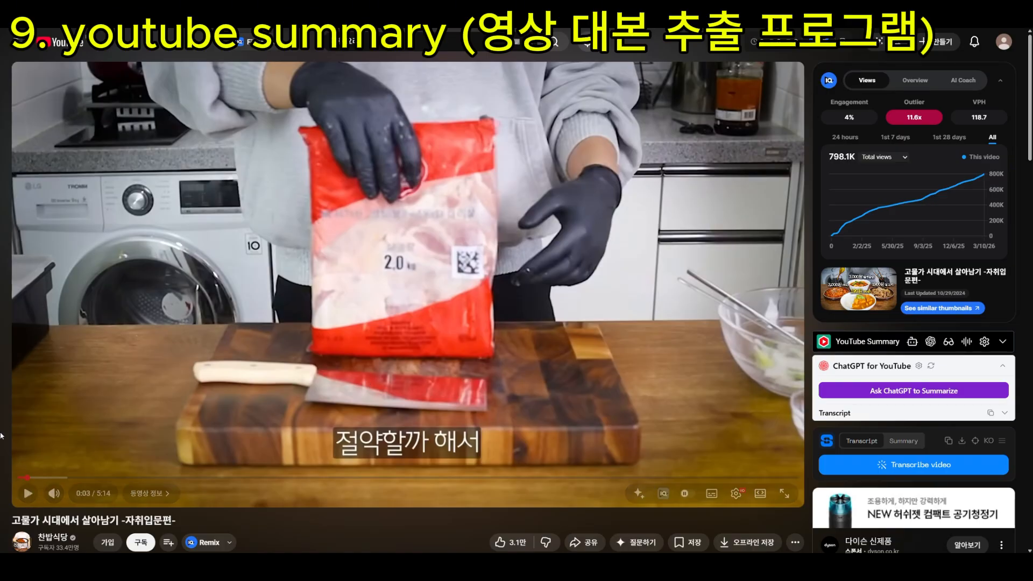
# Expand the video's transcript in the YouTube Summary extension and copy the complete text through its final line.
pyautogui.scroll(-3, 104, 452)
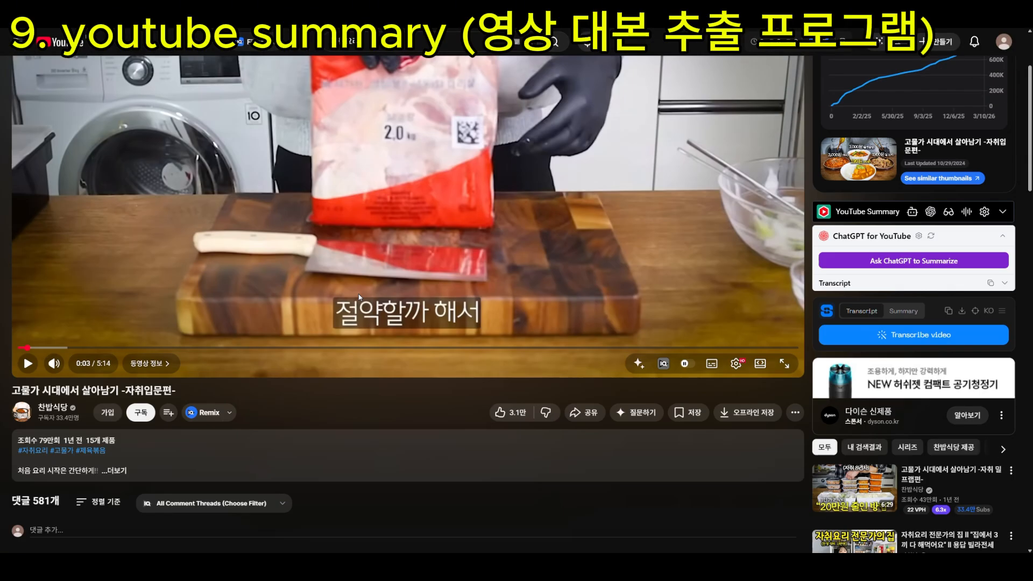
pyautogui.scroll(3, 103, 452)
pyautogui.scroll(-3, 103, 451)
pyautogui.scroll(3, 103, 452)
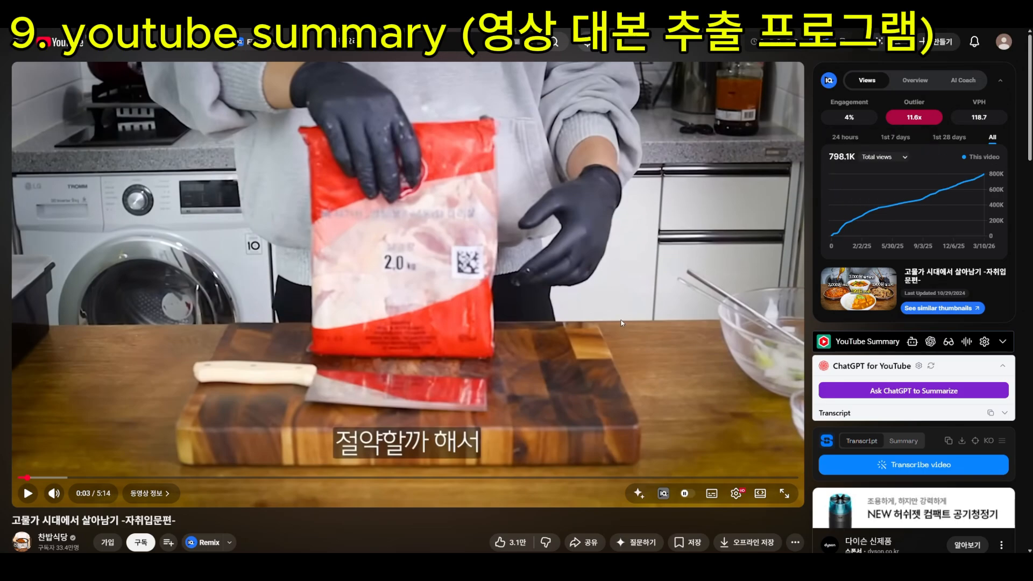
pyautogui.scroll(-2, 327, 367)
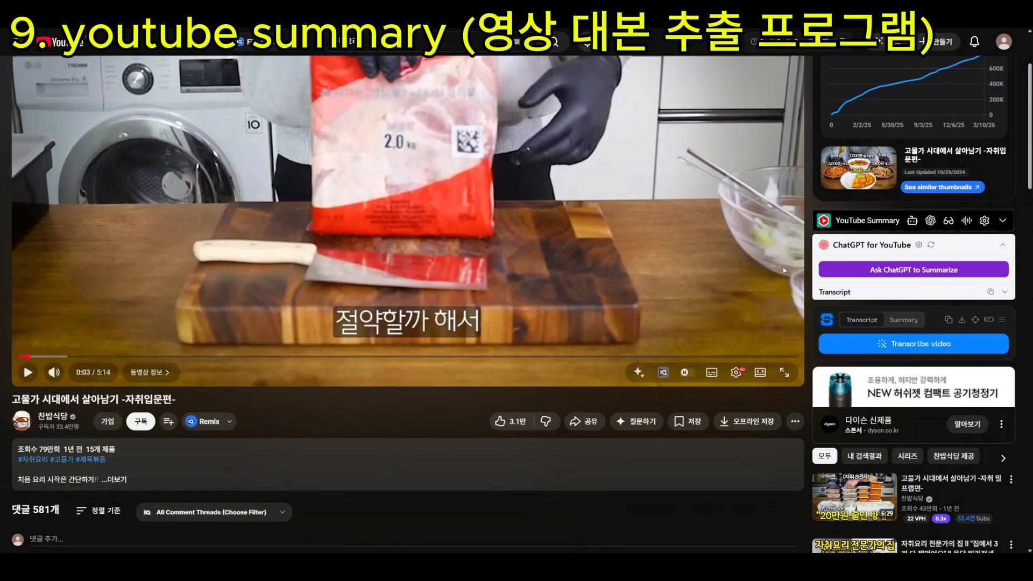
pyautogui.click(1002, 221)
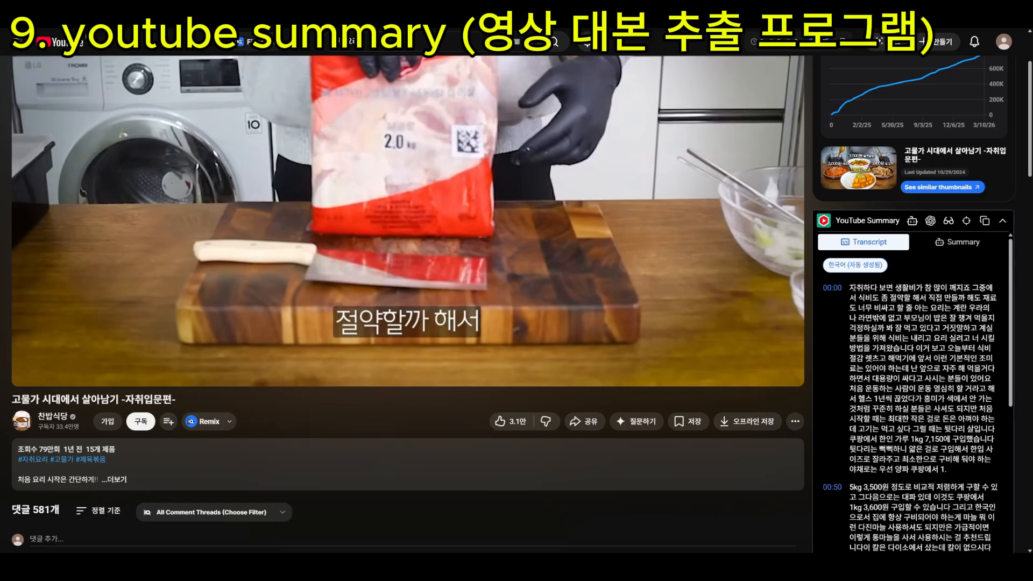
pyautogui.moveTo(849, 288); pyautogui.dragTo(978, 417)
pyautogui.scroll(-5, 984, 382)
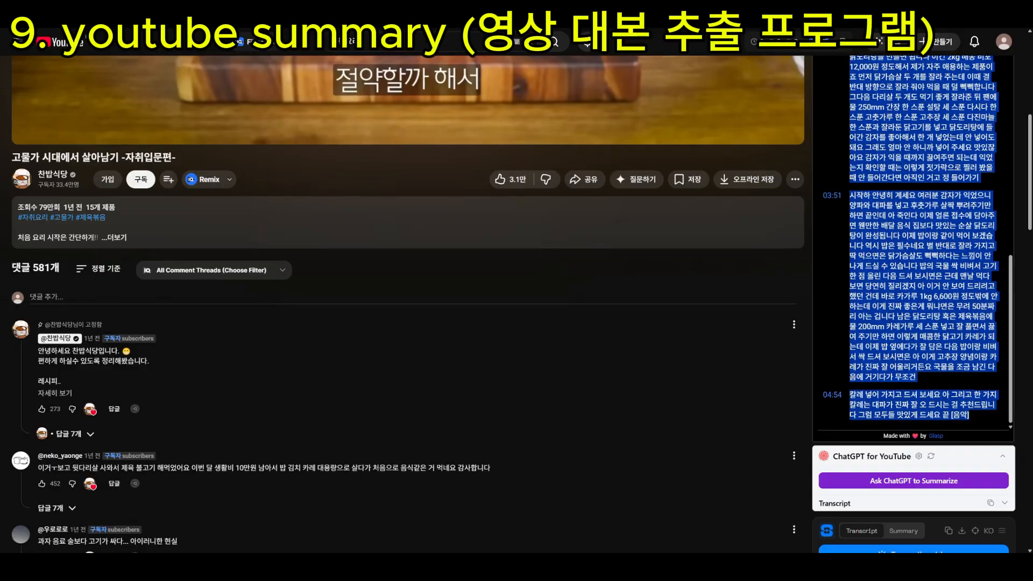
pyautogui.moveTo(191, 566)
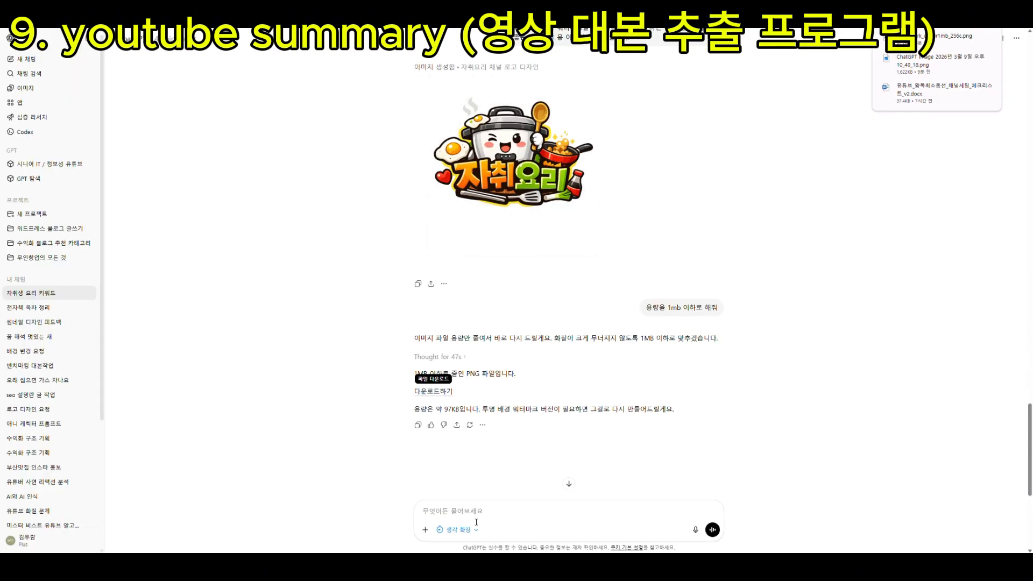
# Paste the transcript into ChatGPT with the request "아래 대본을 보기 쉽게 정리해줘." above it, send it and view the reply.
pyautogui.hotkey('ctrl', 'v')
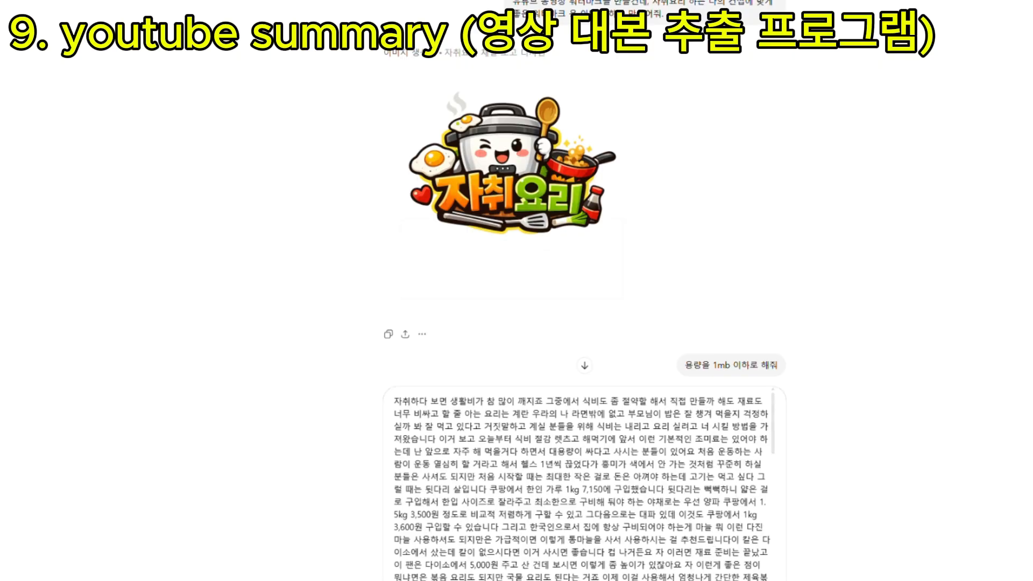
pyautogui.scroll(4, 584, 215)
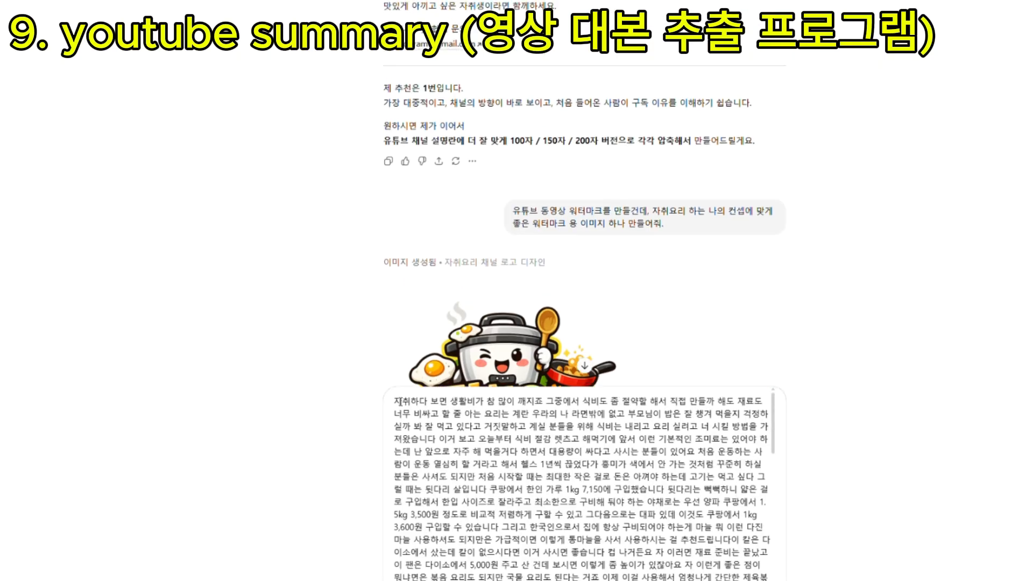
pyautogui.write('아래 대본을 보기 쉽게 정리해줘.')
pyautogui.hotkey('shift', 'Return')
pyautogui.hotkey('shift', 'Return')
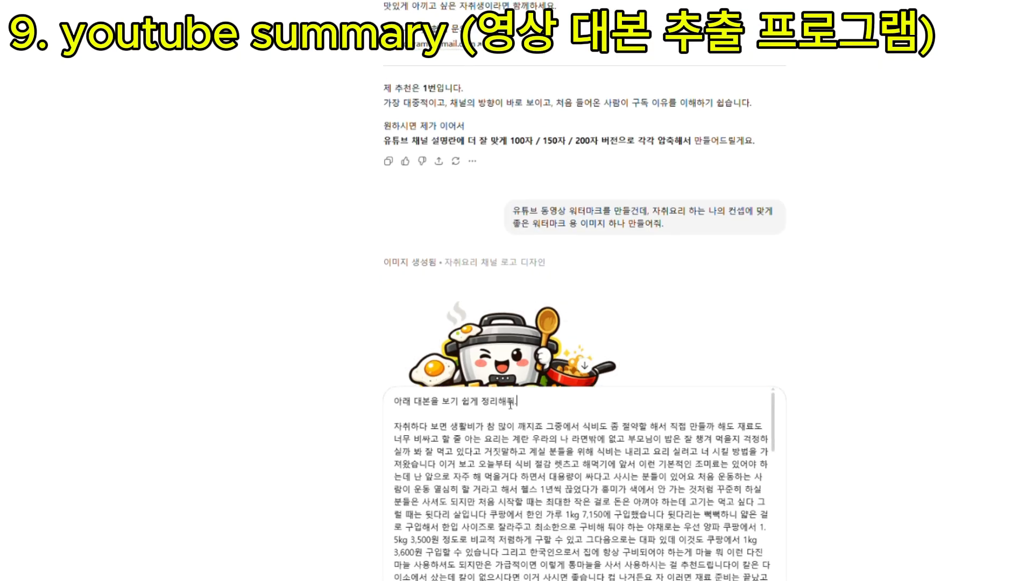
pyautogui.press('Return')
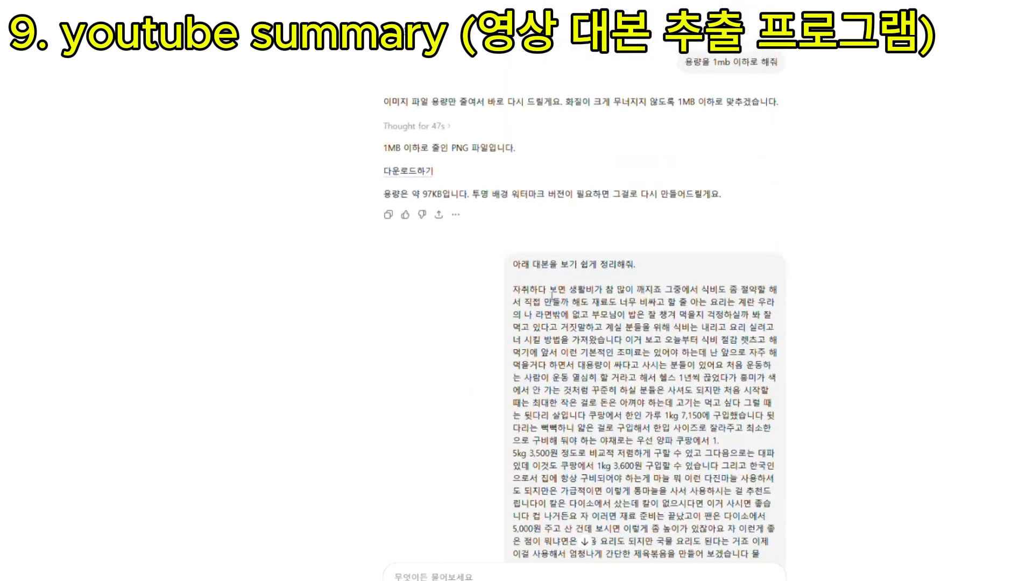
pyautogui.scroll(-15, 608, 186)
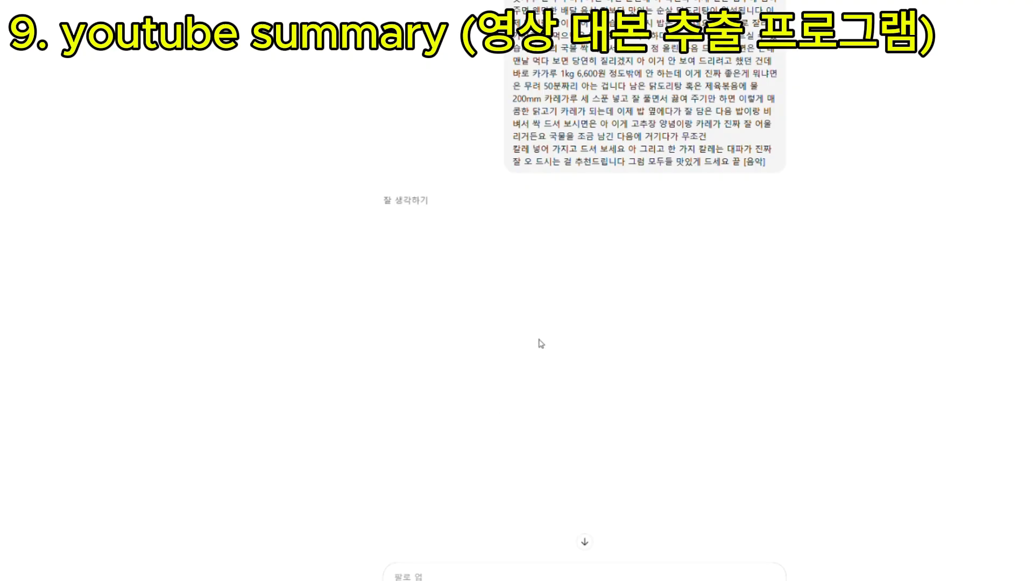
pyautogui.scroll(-10, 429, 271)
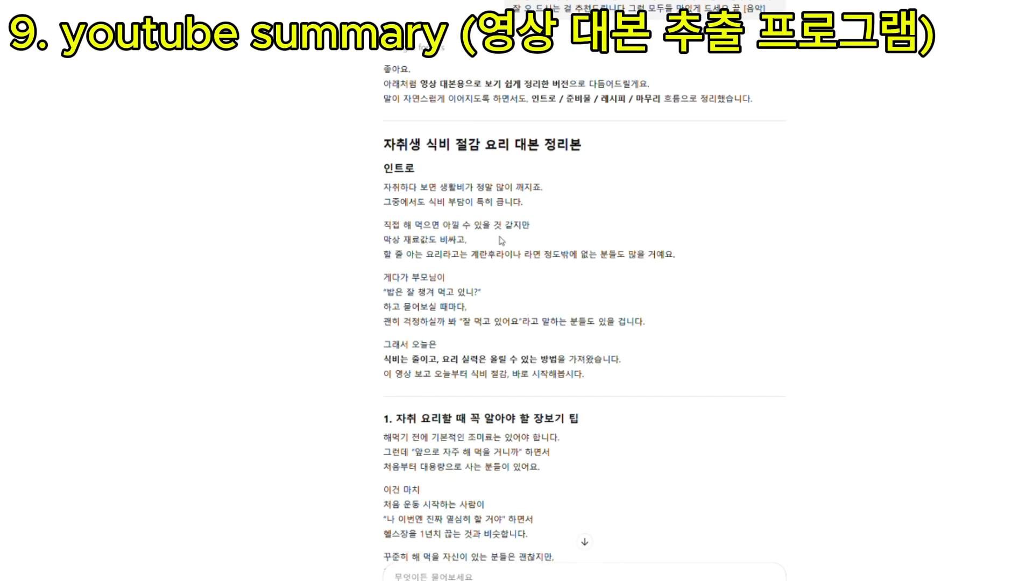